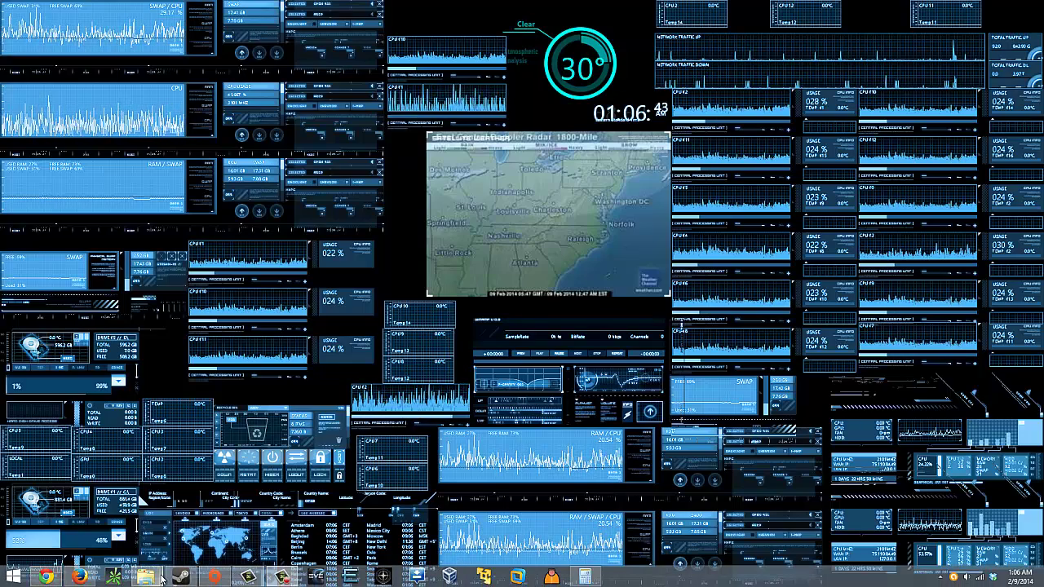
Step: Switch to the Music folder window from the File Explorer taskbar thumbnails
mouse_move(160, 578)
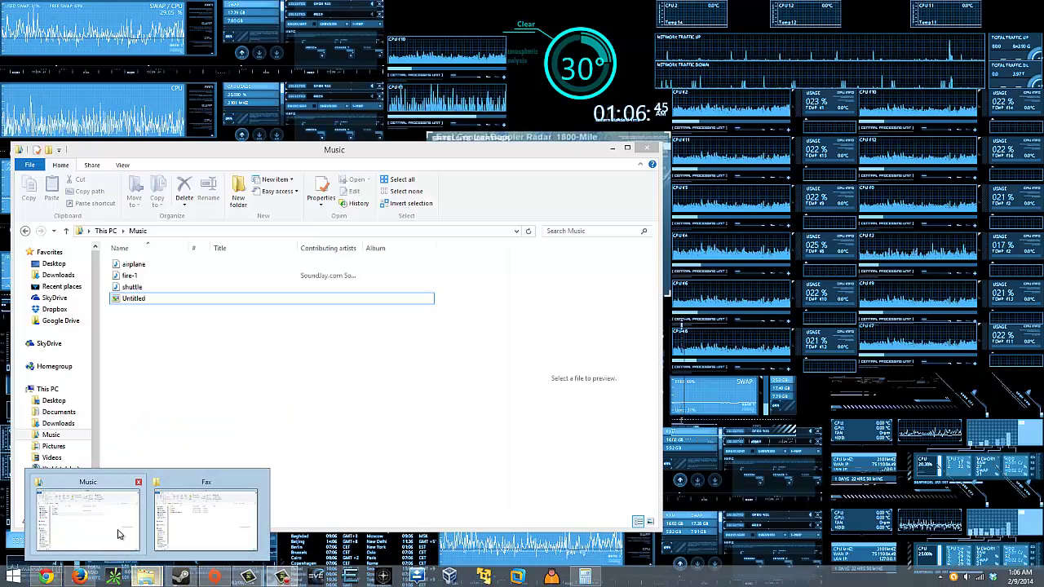
click(119, 534)
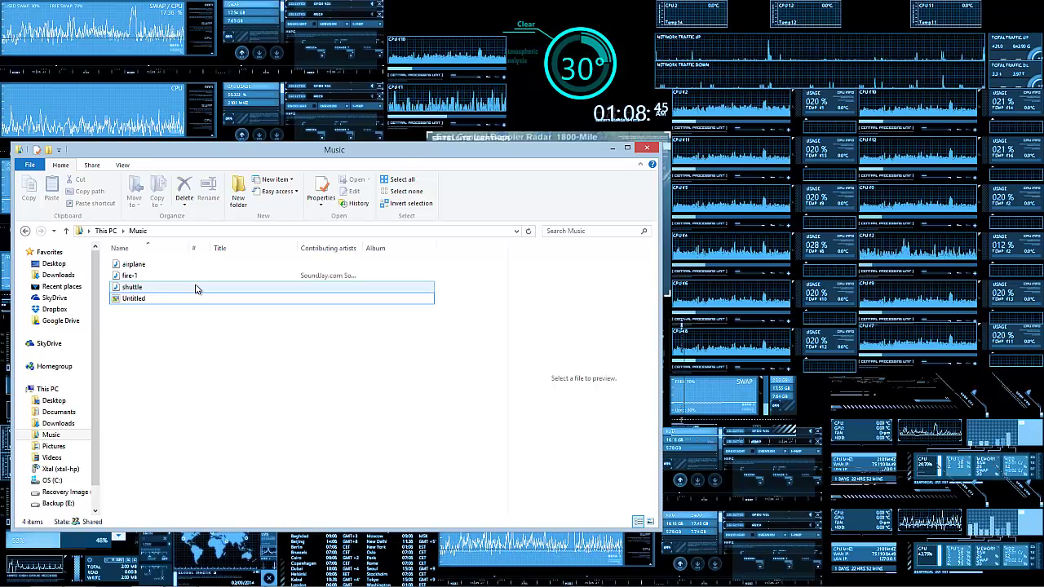
Step: Create a new folder in Music, then delete it again
right_click(255, 365)
click(222, 361)
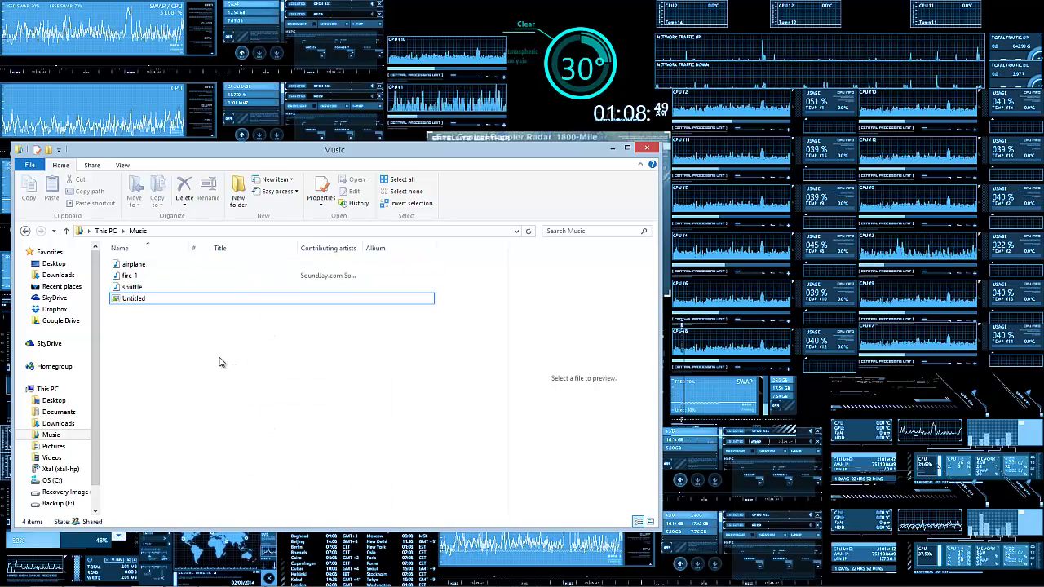
right_click(203, 352)
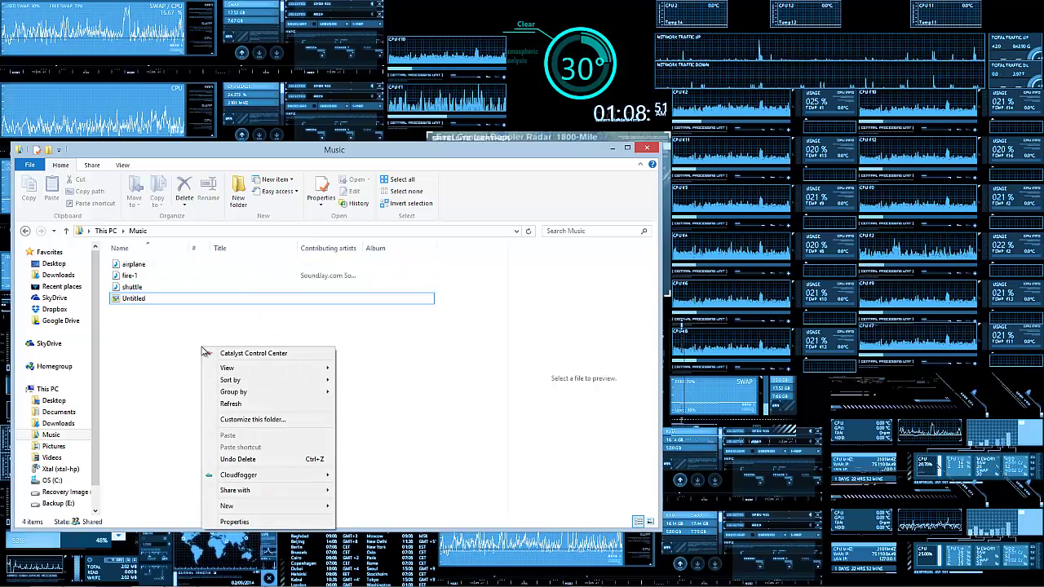
click(137, 344)
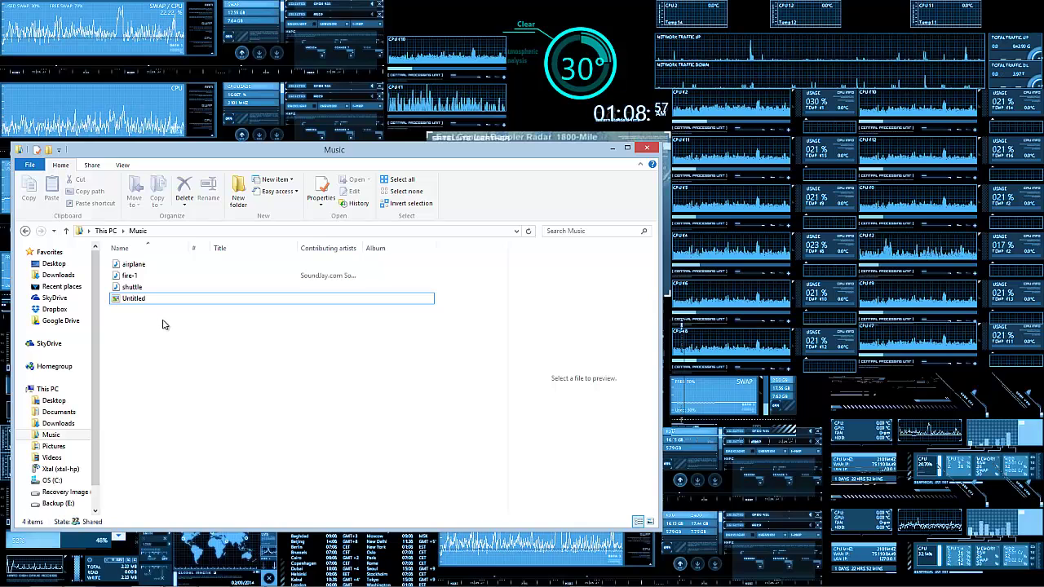
right_click(167, 324)
mouse_move(208, 486)
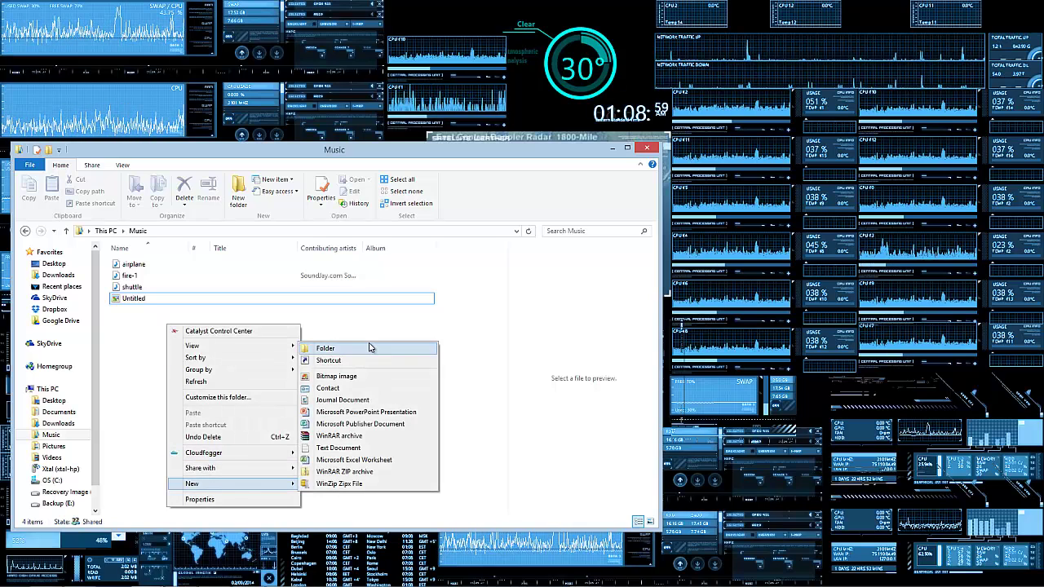
click(342, 348)
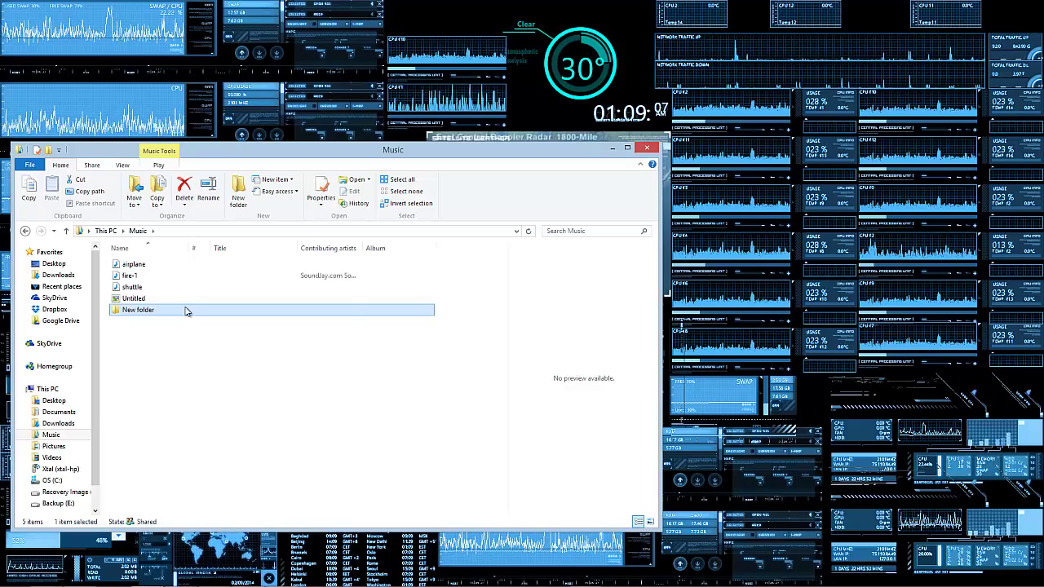
right_click(186, 311)
click(232, 552)
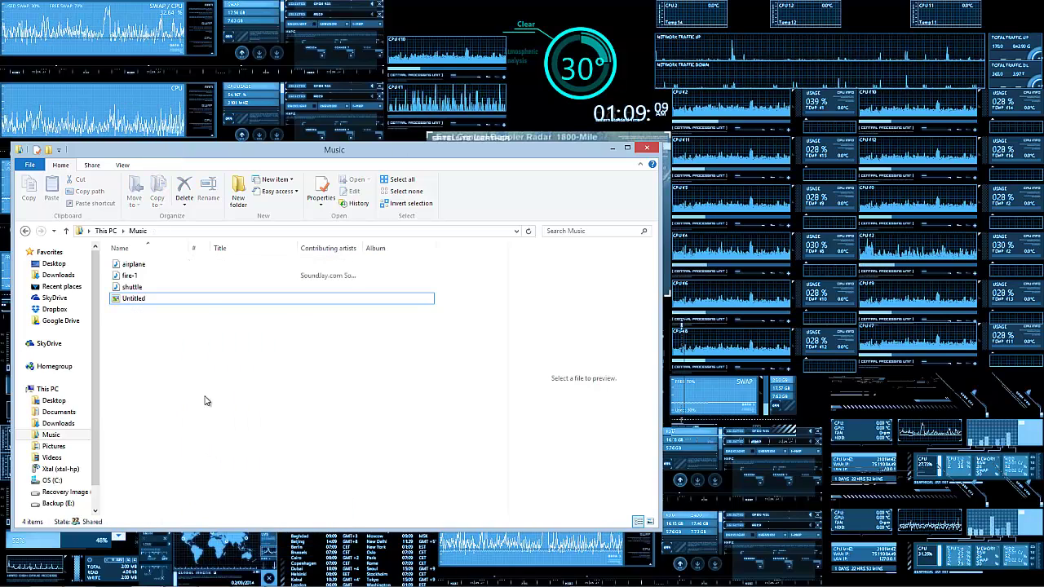
Step: Add a text document to Music, keeping the default name New Text Document
right_click(182, 342)
mouse_move(253, 497)
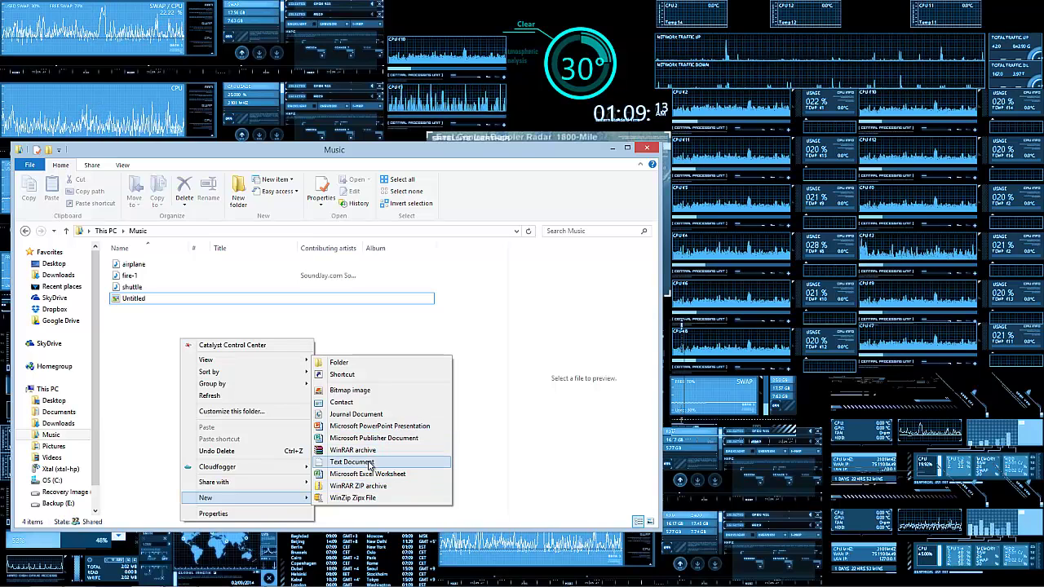
click(369, 464)
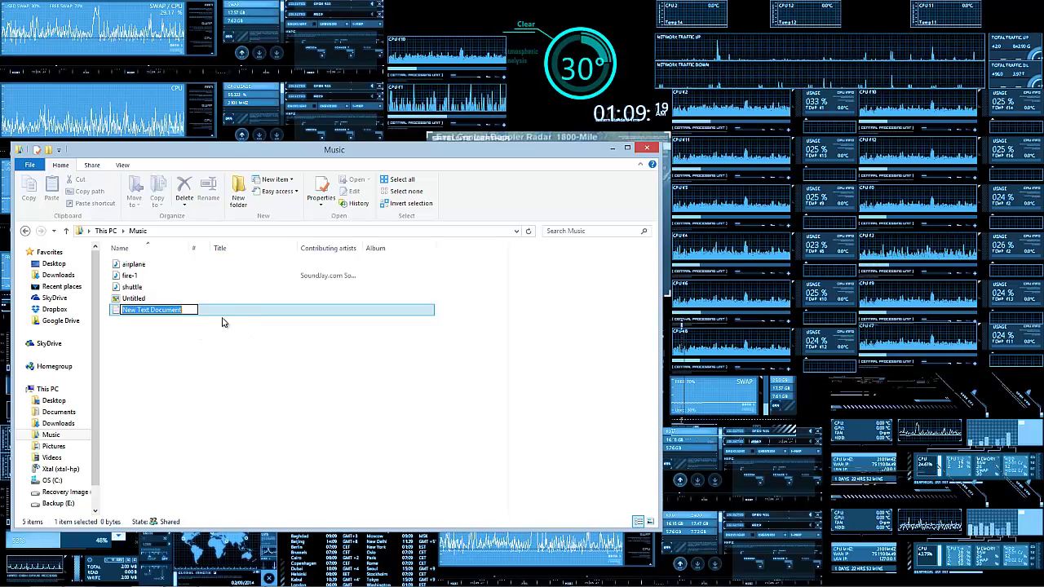
key(Return)
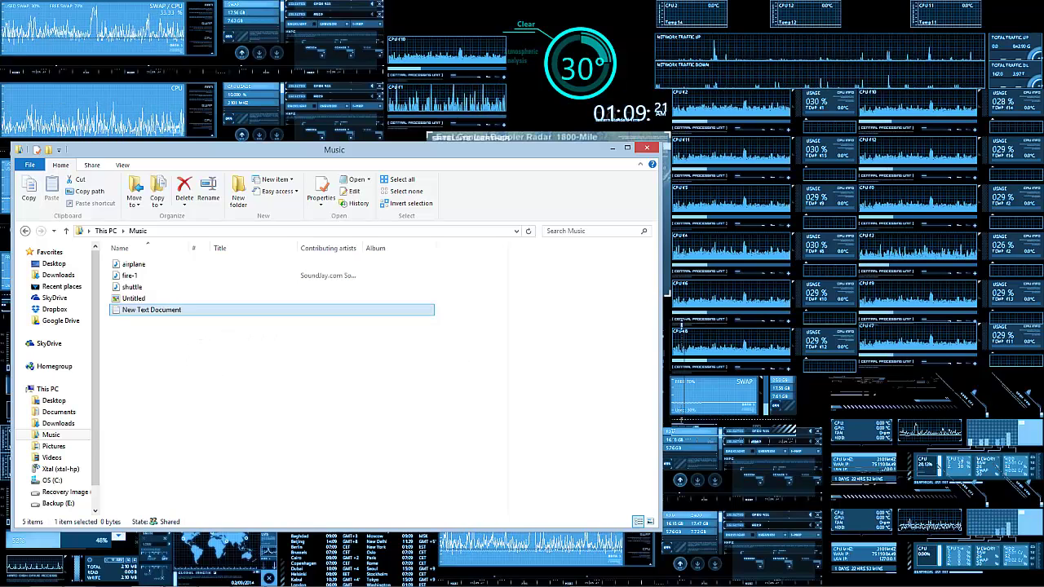
Step: Open New Text Document in Notepad and paste in the folder-locker batch script
double_click(231, 311)
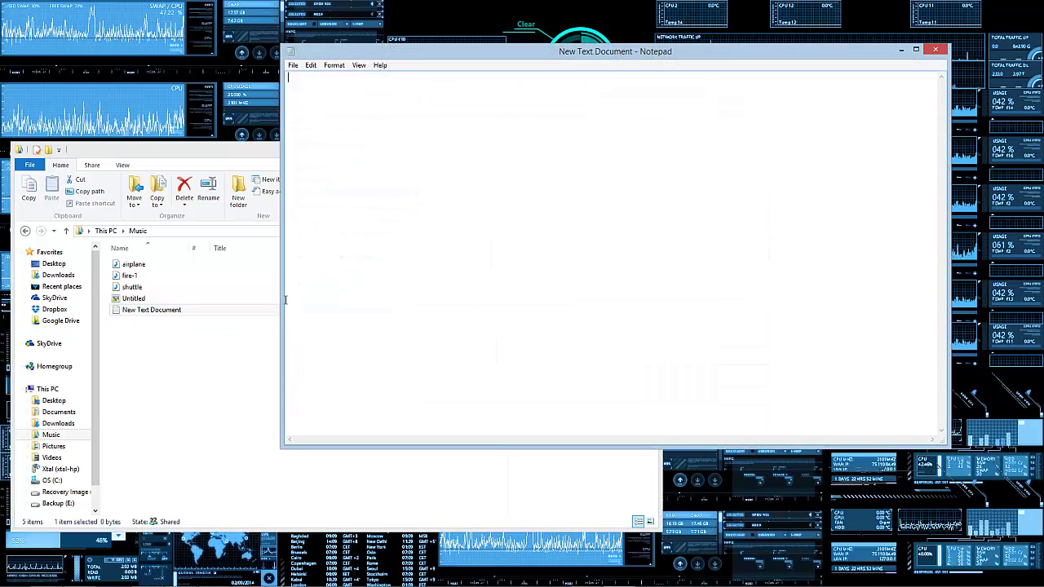
right_click(468, 158)
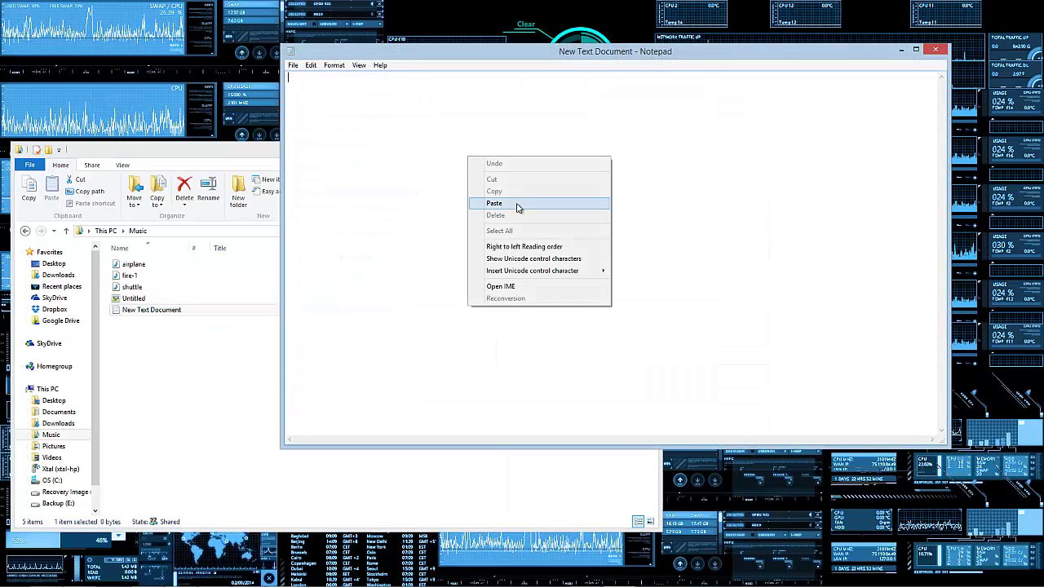
click(516, 207)
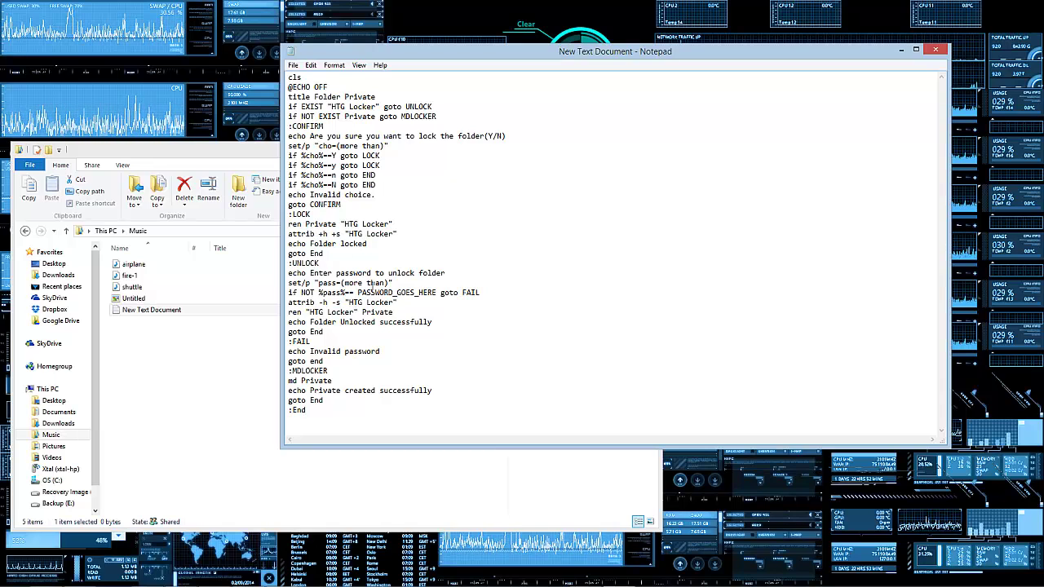
click(357, 292)
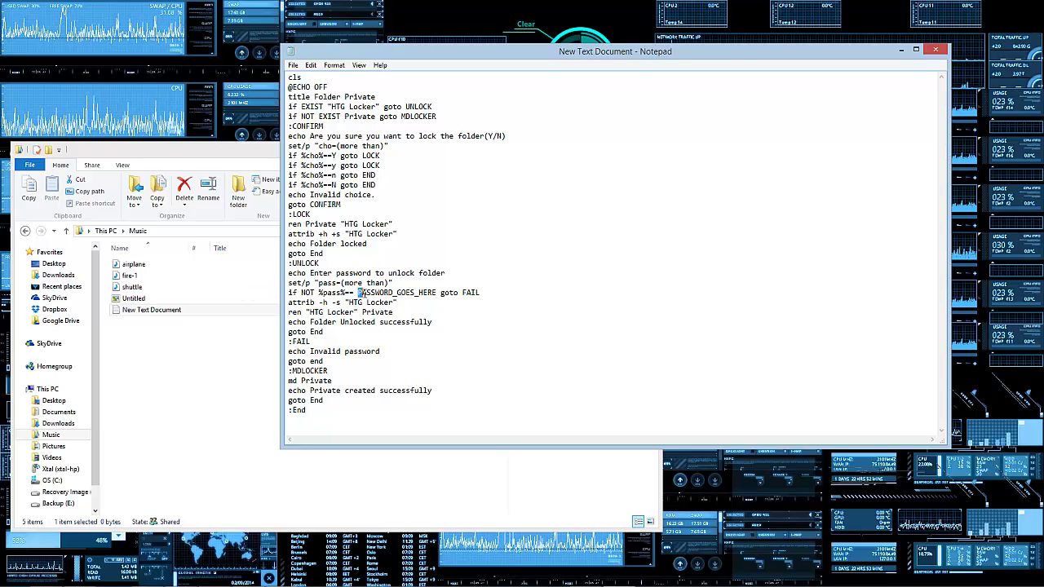
Step: Select PASSWORD_GOES_HERE in the script and overwrite it with your own unlock password
drag(358, 292, 437, 298)
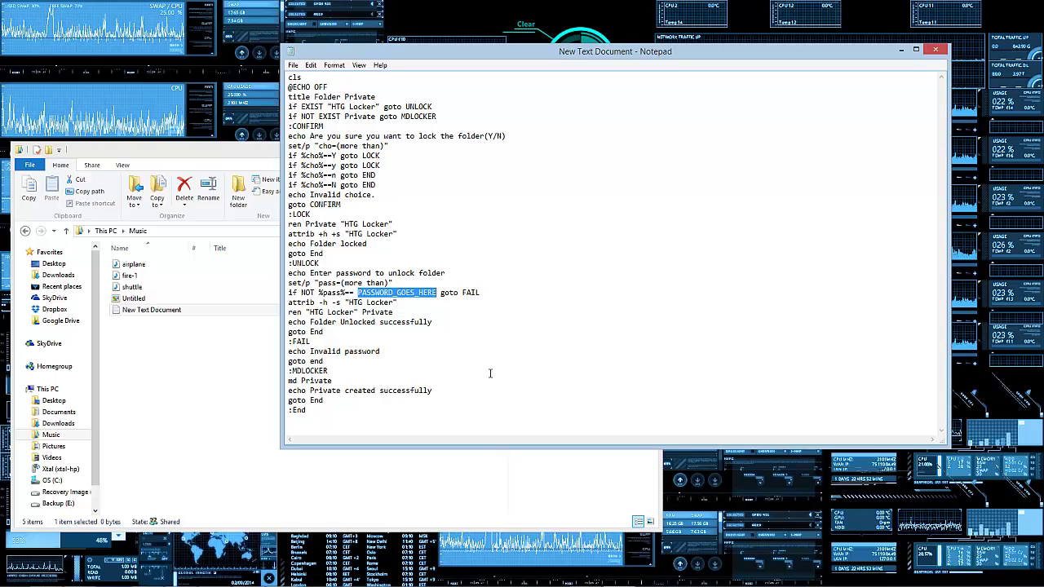
key(BackSpace)
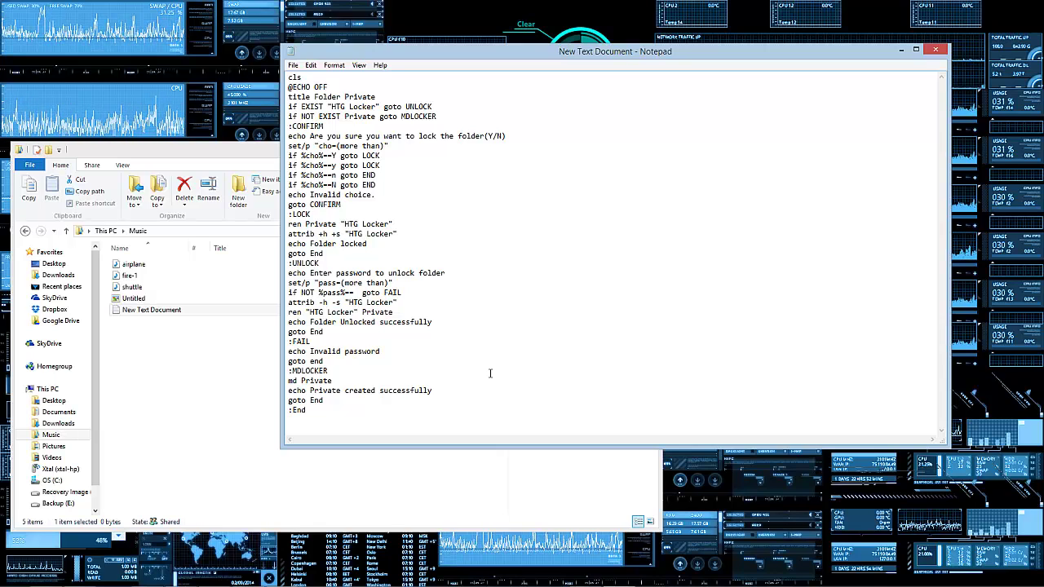
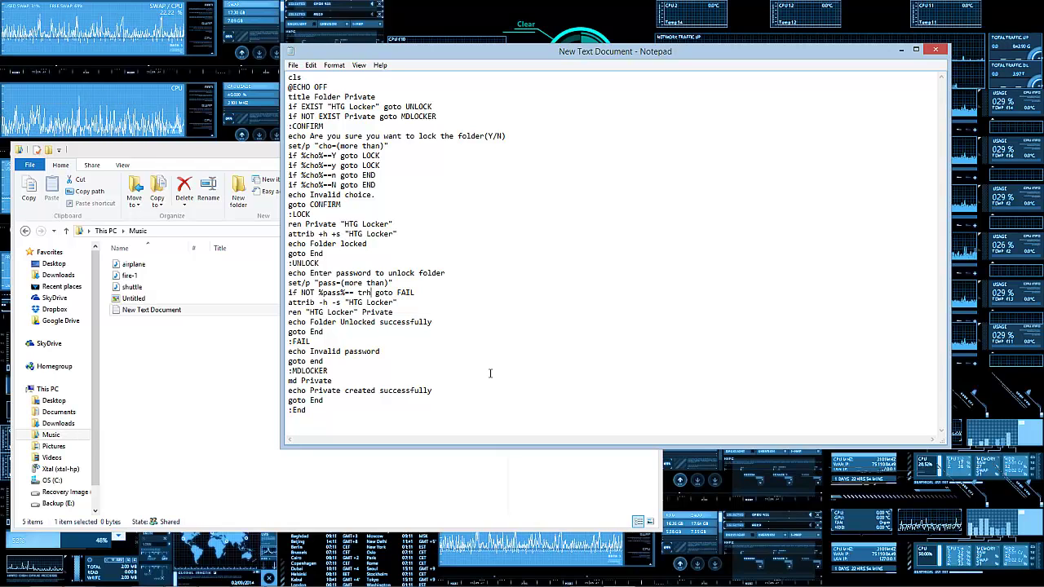
Step: Save the script into Music as locker.bat, type All Files, ANSI encoding
click(294, 65)
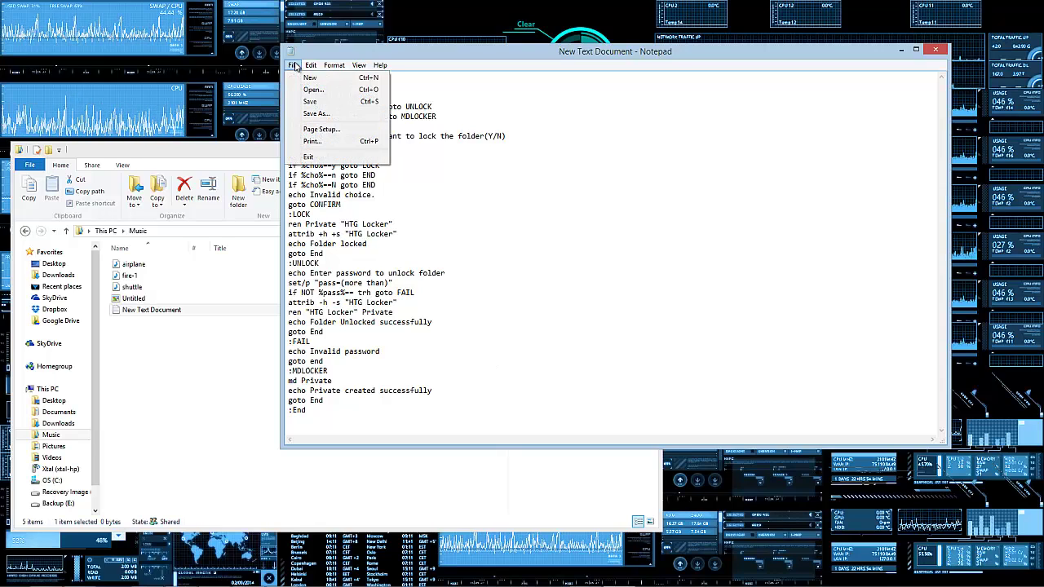
click(317, 114)
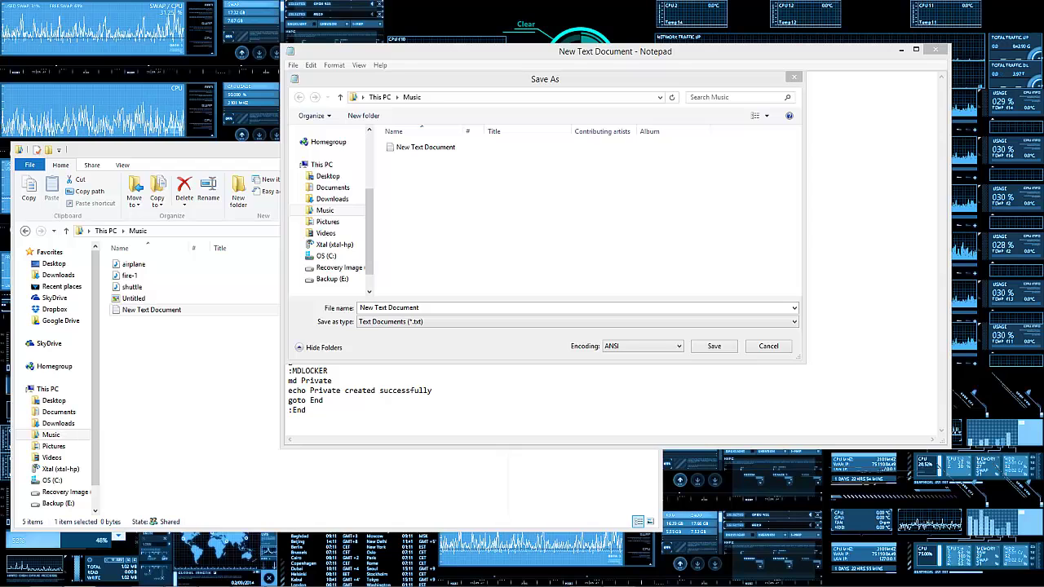
click(438, 306)
right_click(402, 308)
click(425, 354)
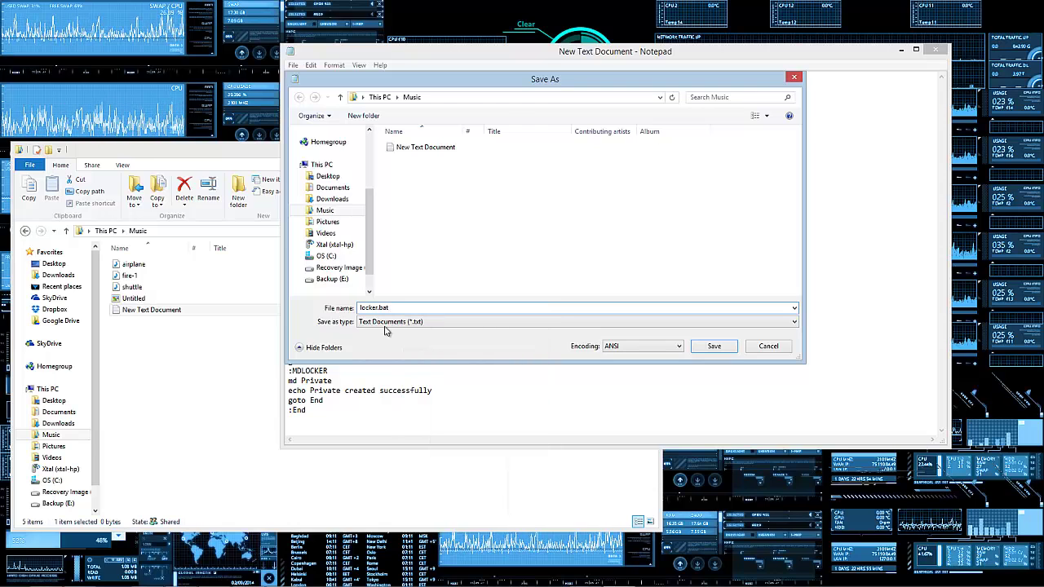
click(398, 323)
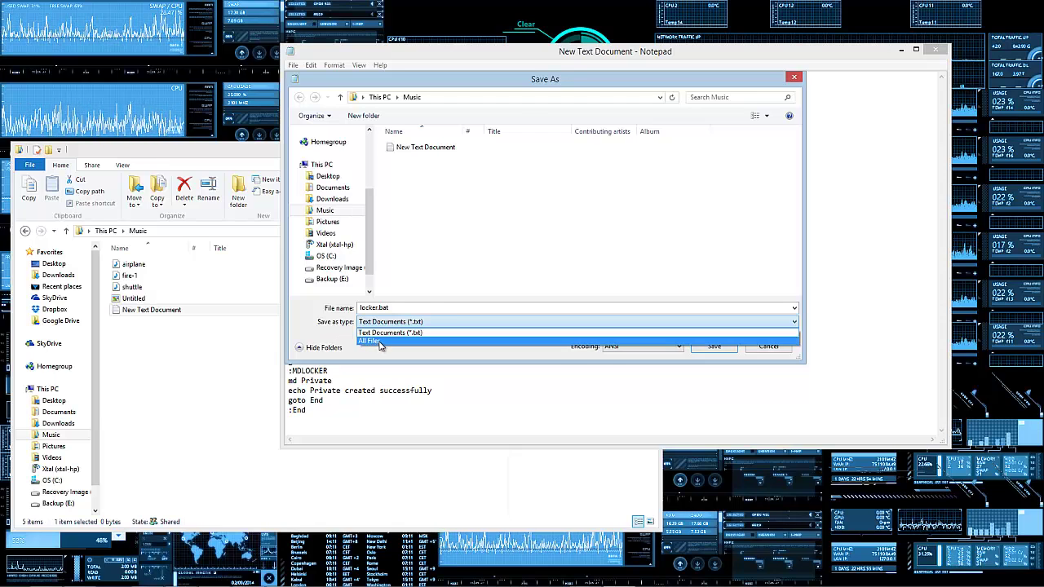
click(376, 341)
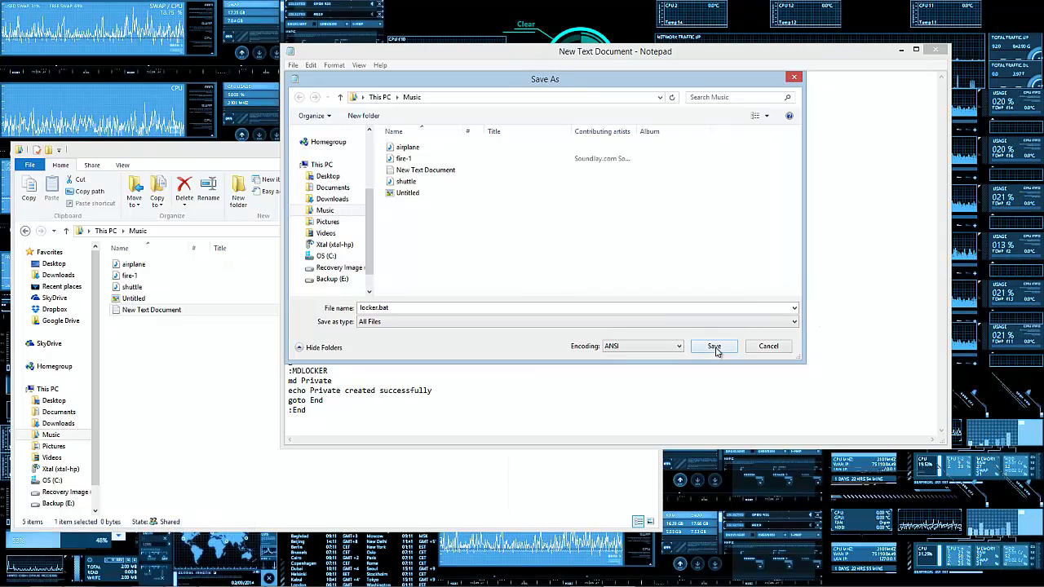
click(660, 346)
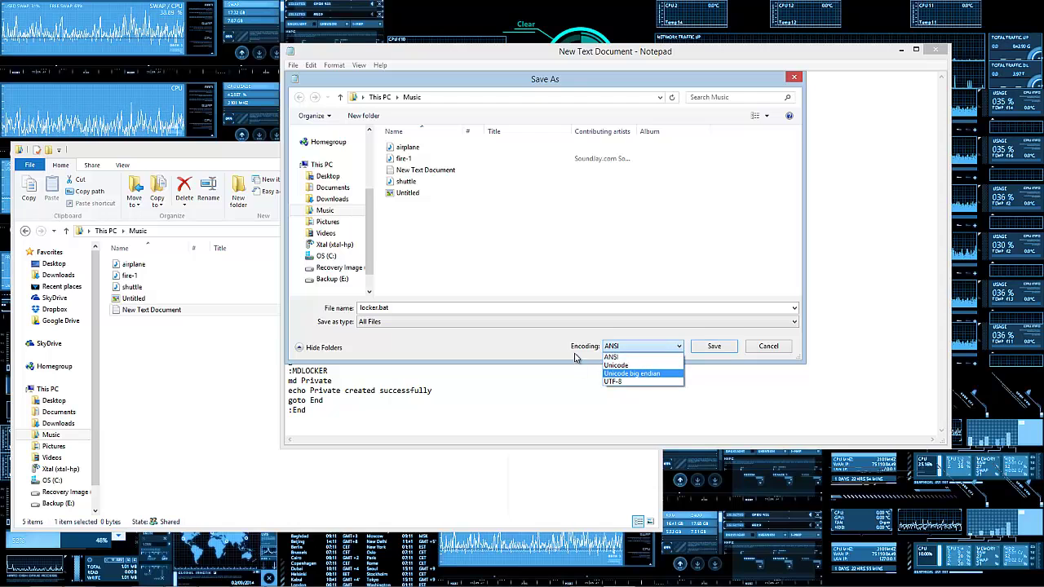
click(517, 344)
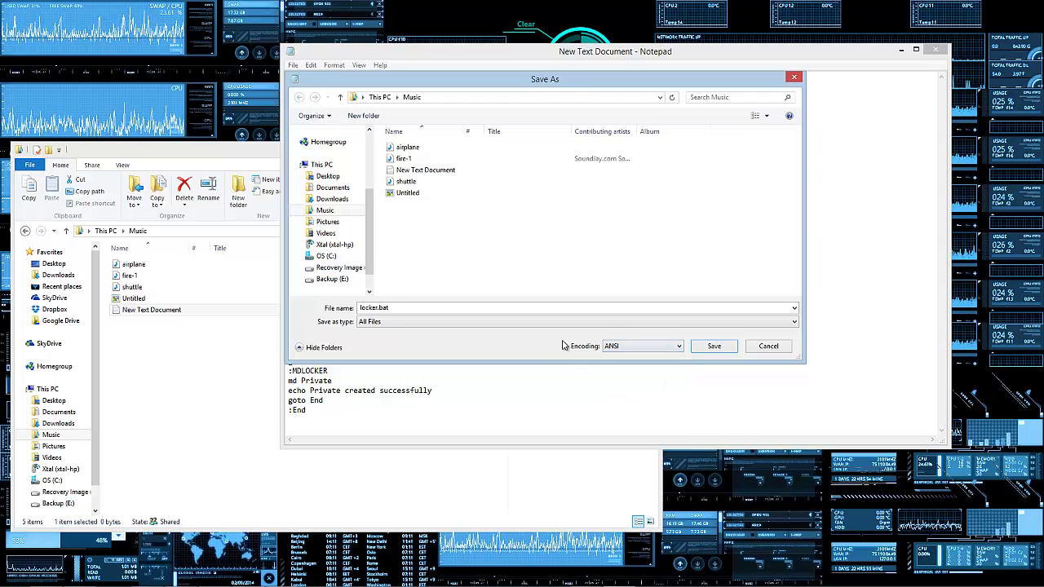
click(714, 348)
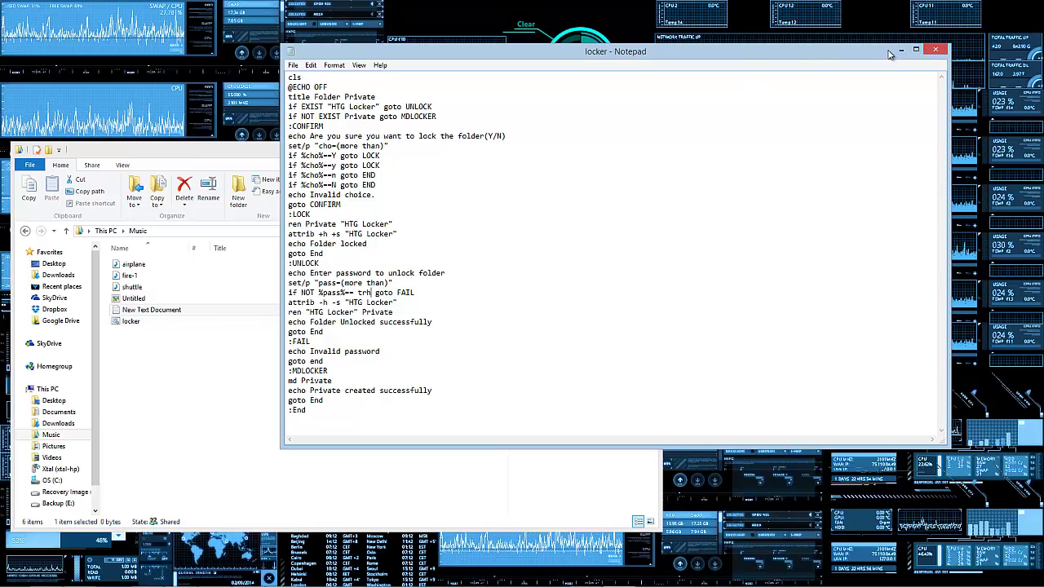
Step: Close Notepad and preview locker's 726-byte script in the Music folder's preview pane
click(936, 50)
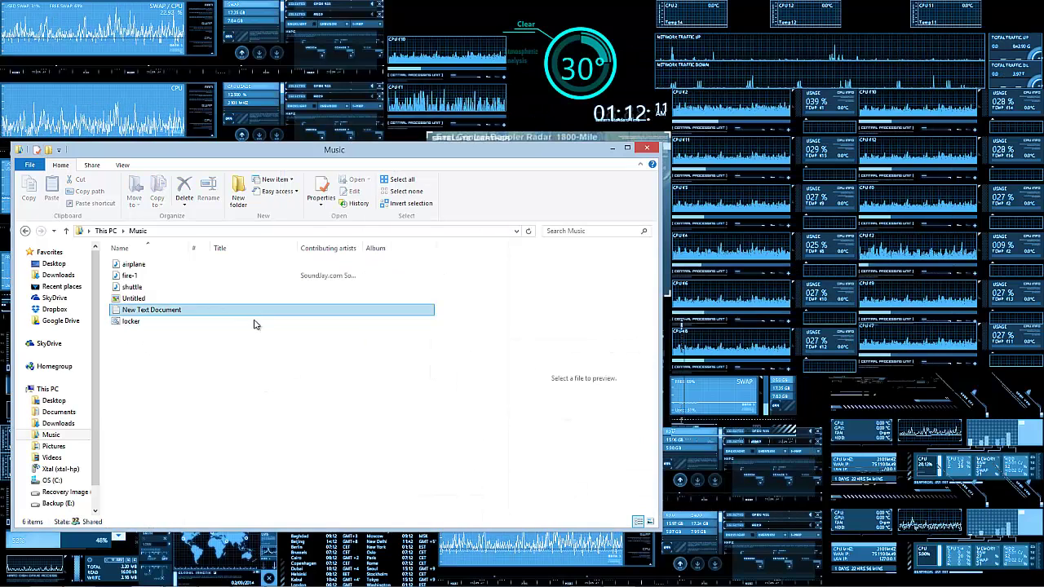
click(253, 324)
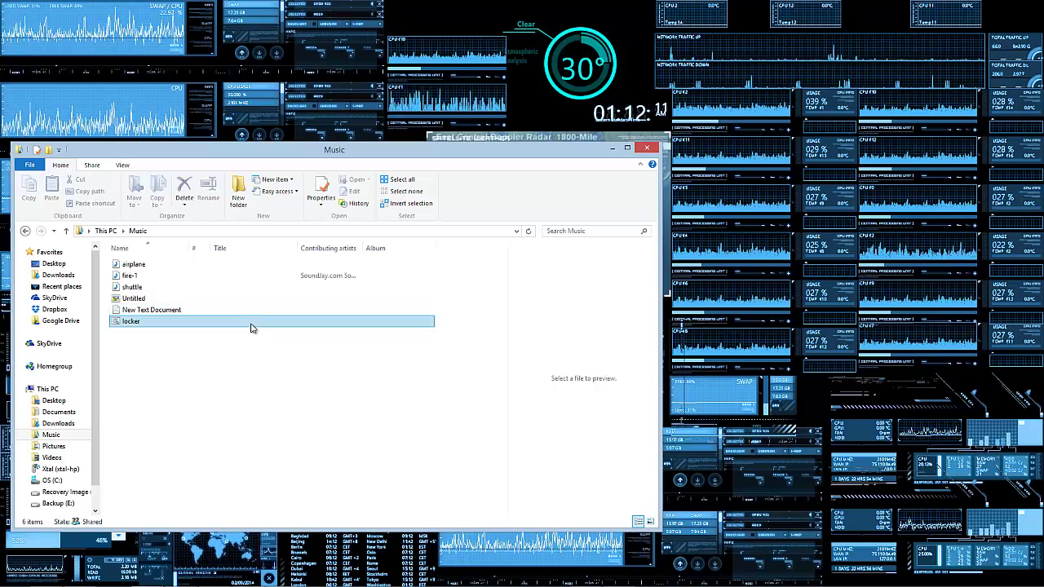
click(155, 311)
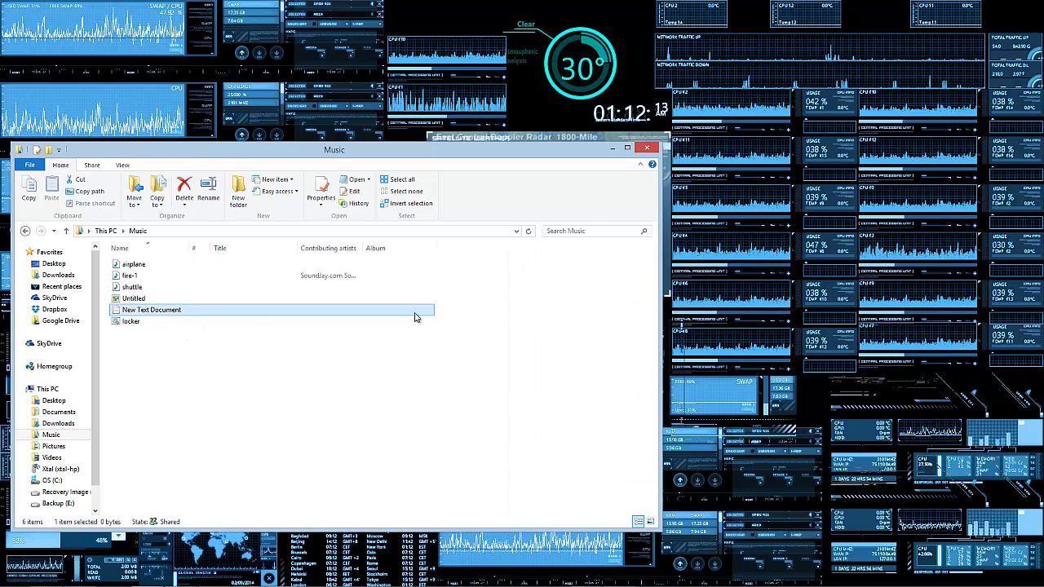
click(252, 324)
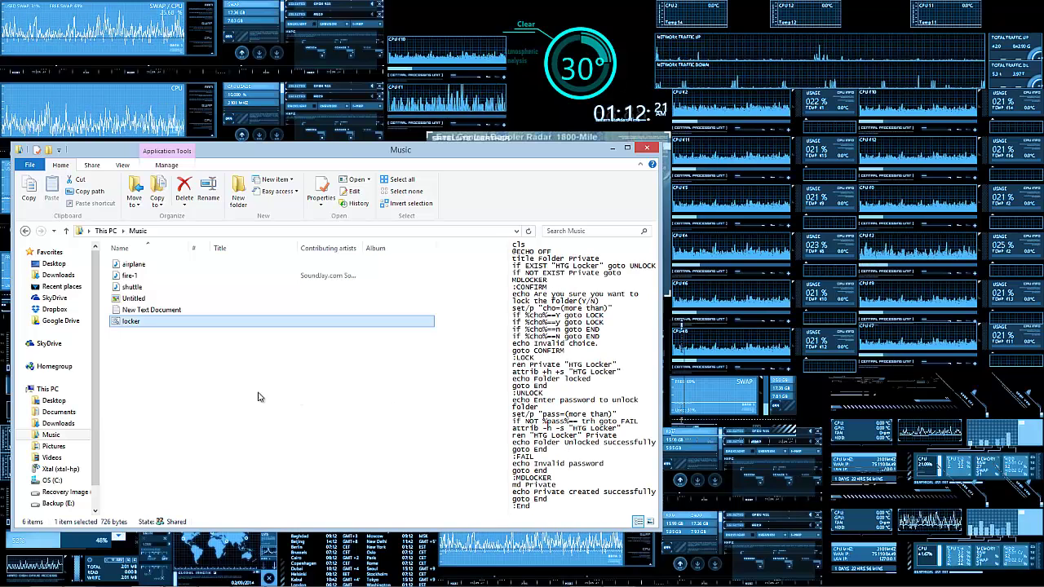
click(296, 373)
click(272, 321)
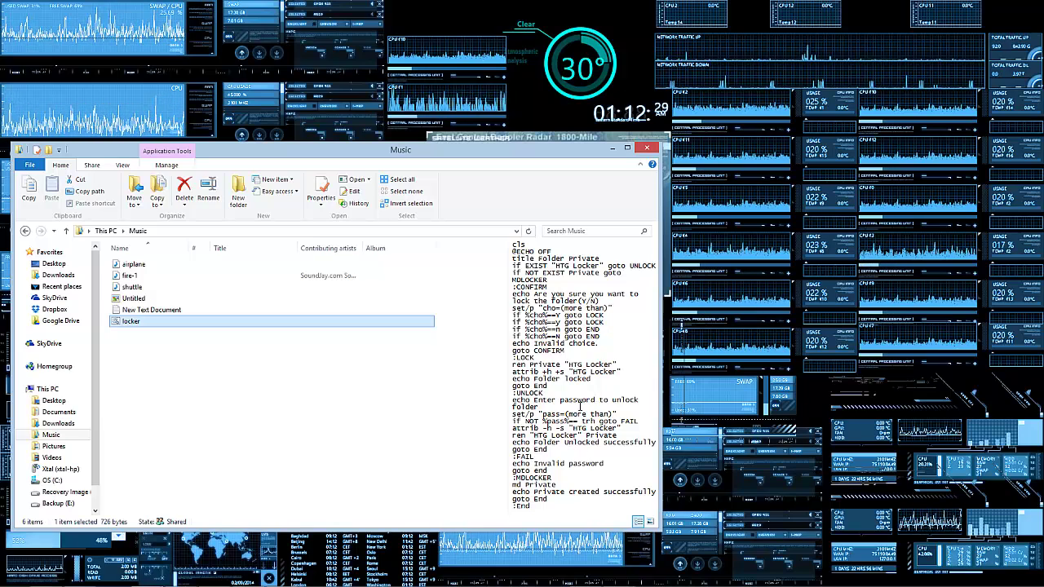
Step: Run locker.bat to create Private, confirm it is empty, then return to Music
double_click(210, 326)
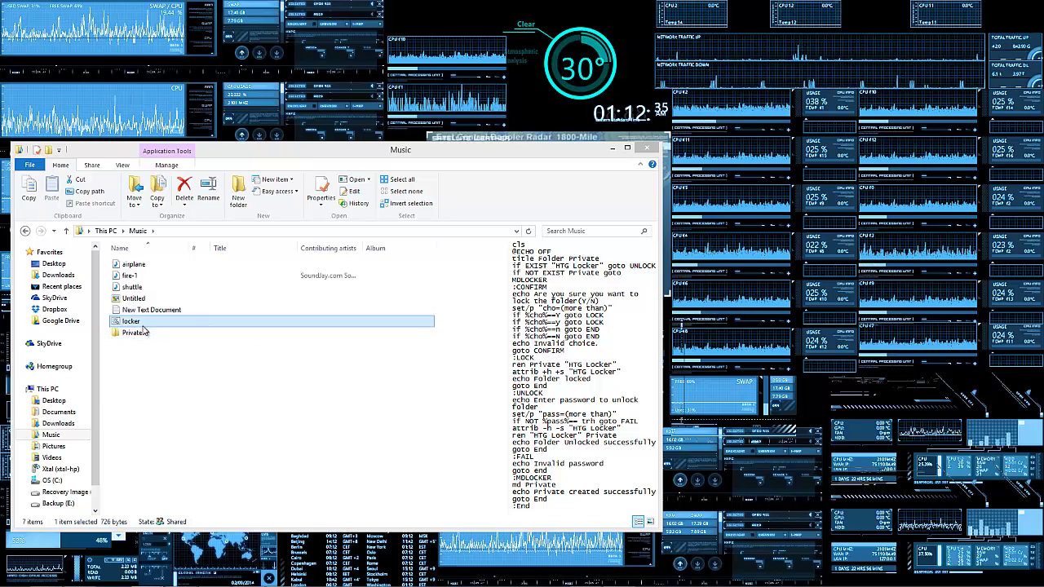
click(155, 349)
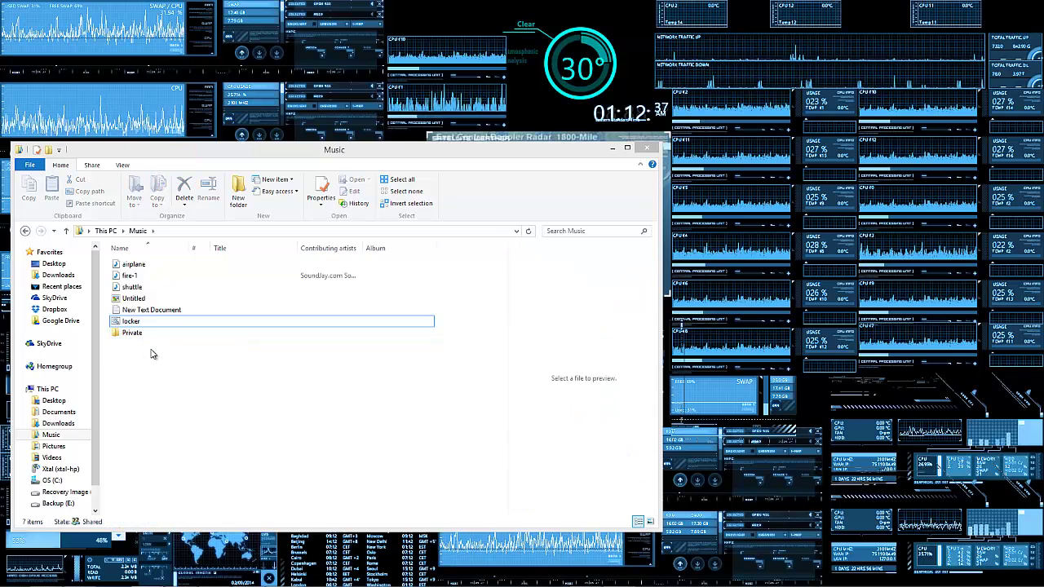
click(127, 334)
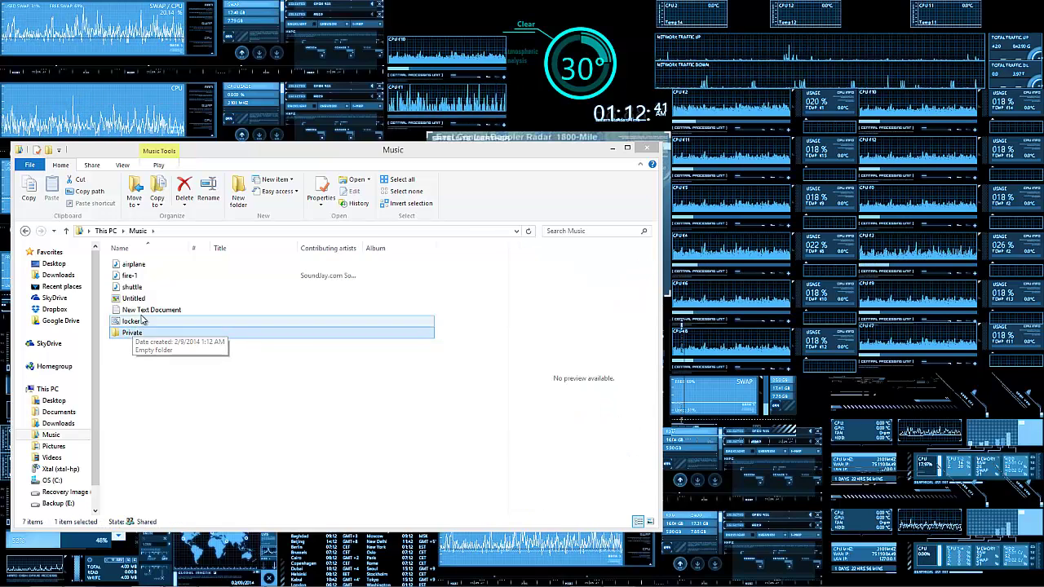
double_click(135, 335)
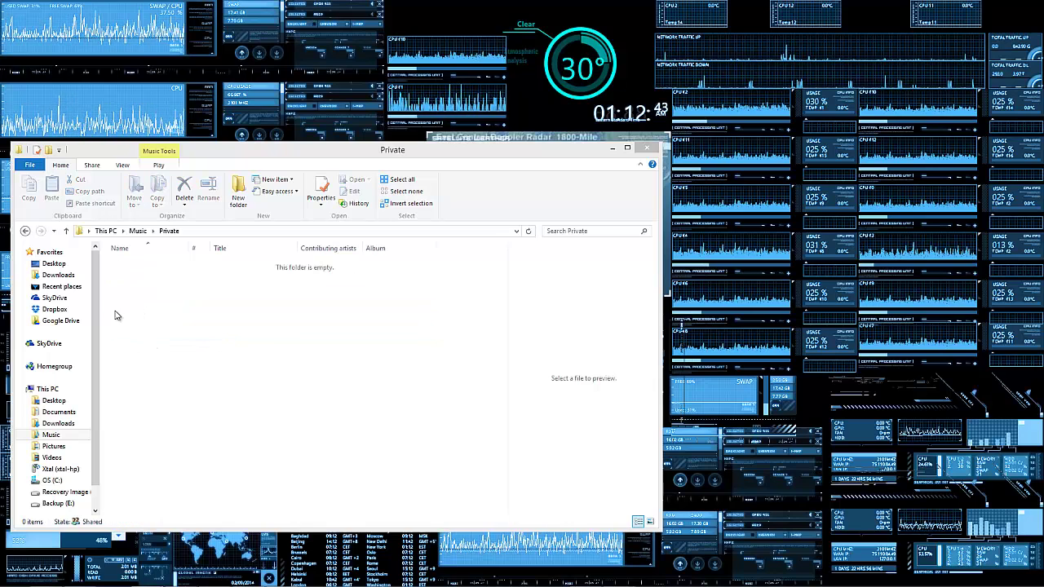
click(137, 231)
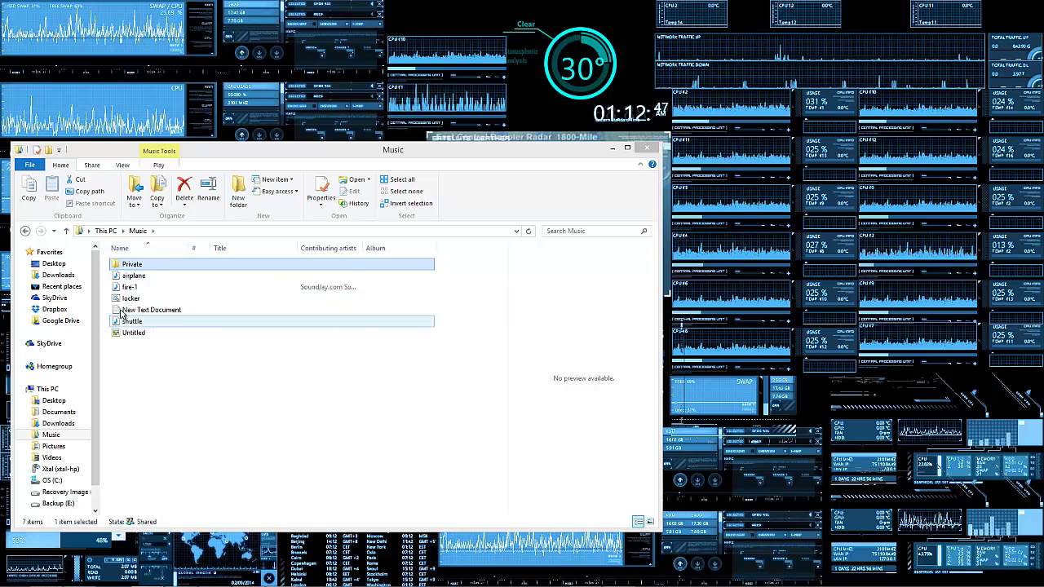
Step: Move New Text Document into Private, then run locker.bat and answer y to lock it
drag(143, 310, 136, 265)
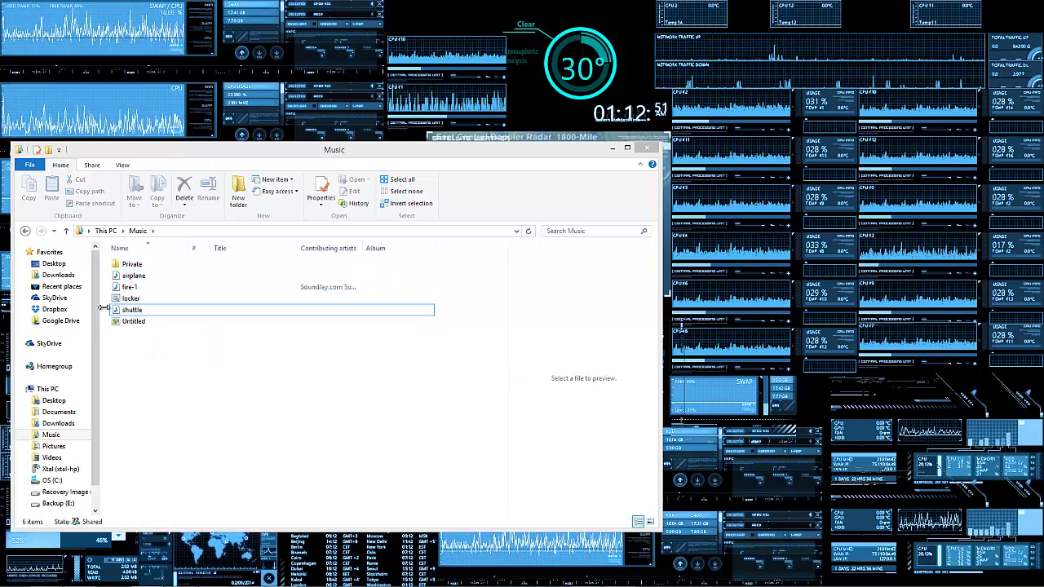
click(152, 299)
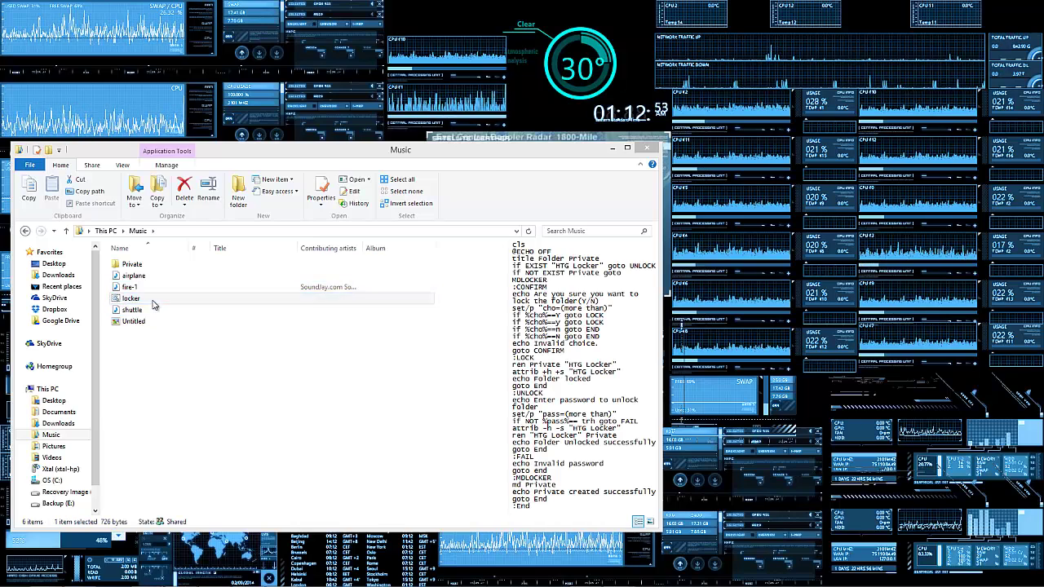
double_click(152, 300)
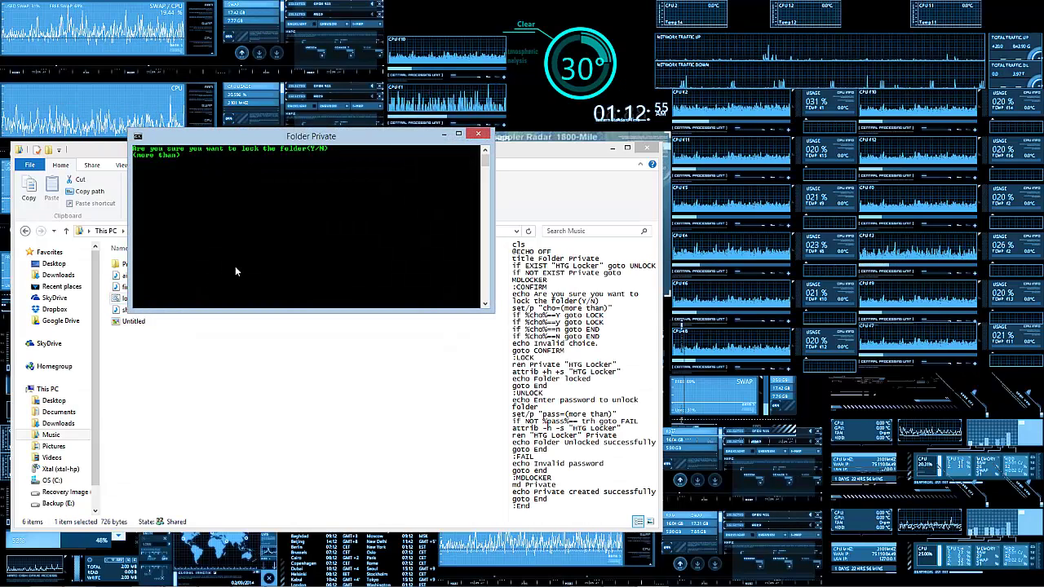
text(y)
key(Return)
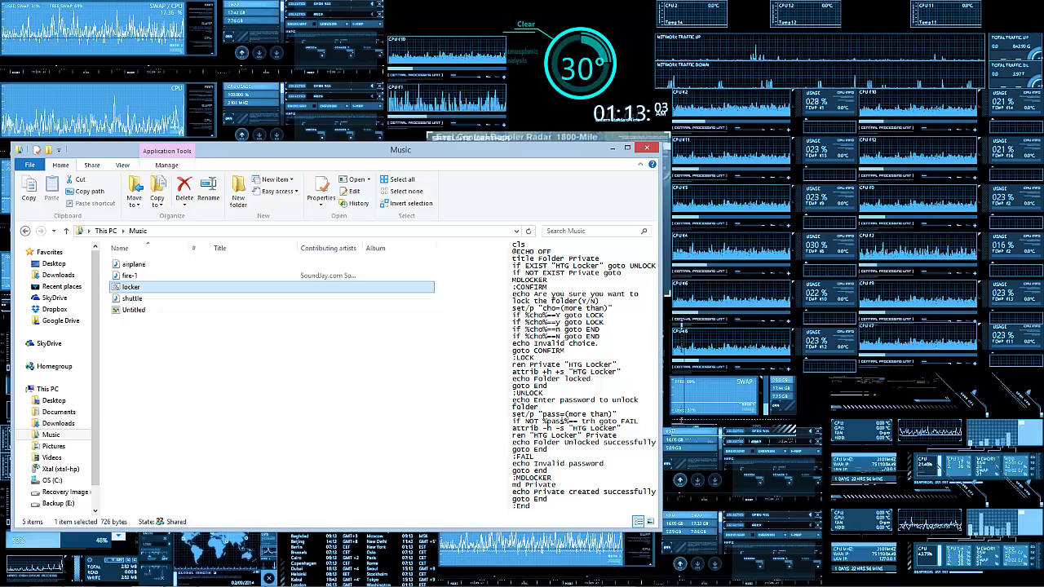
Step: Run locker.bat with the unlock password, retrying once, then open the restored Private folder
double_click(139, 287)
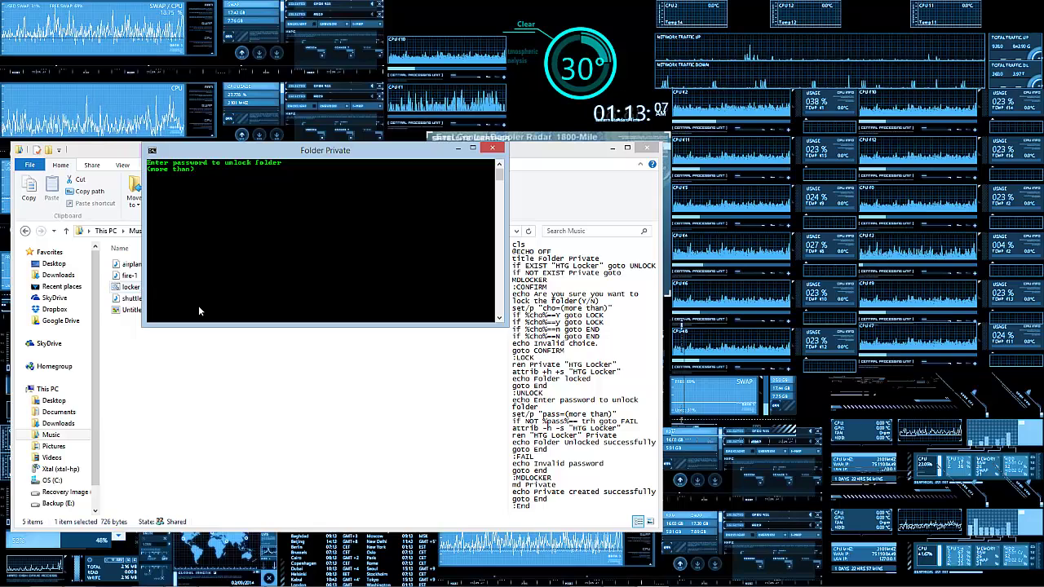
key(Return)
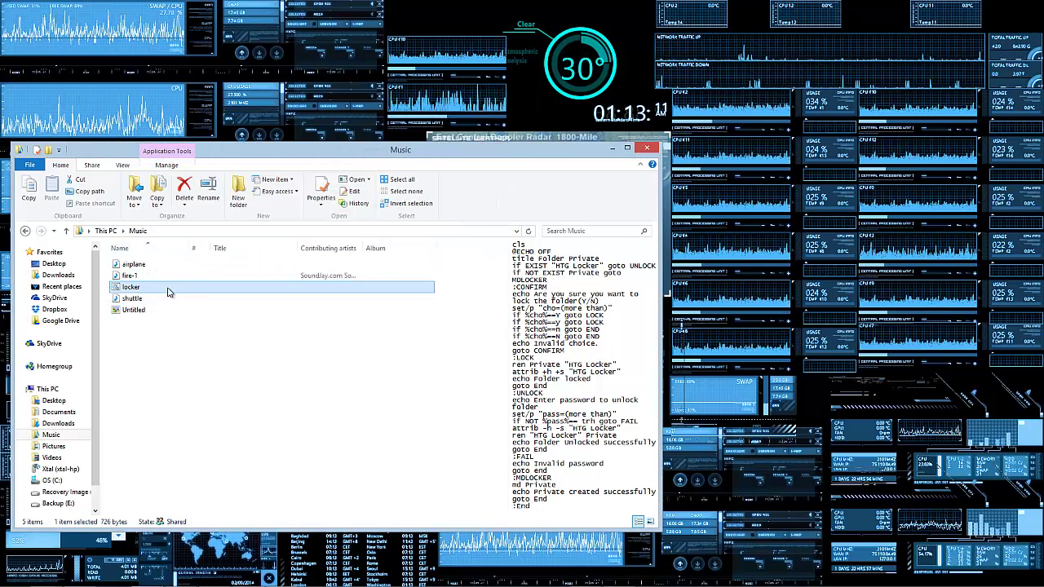
double_click(173, 291)
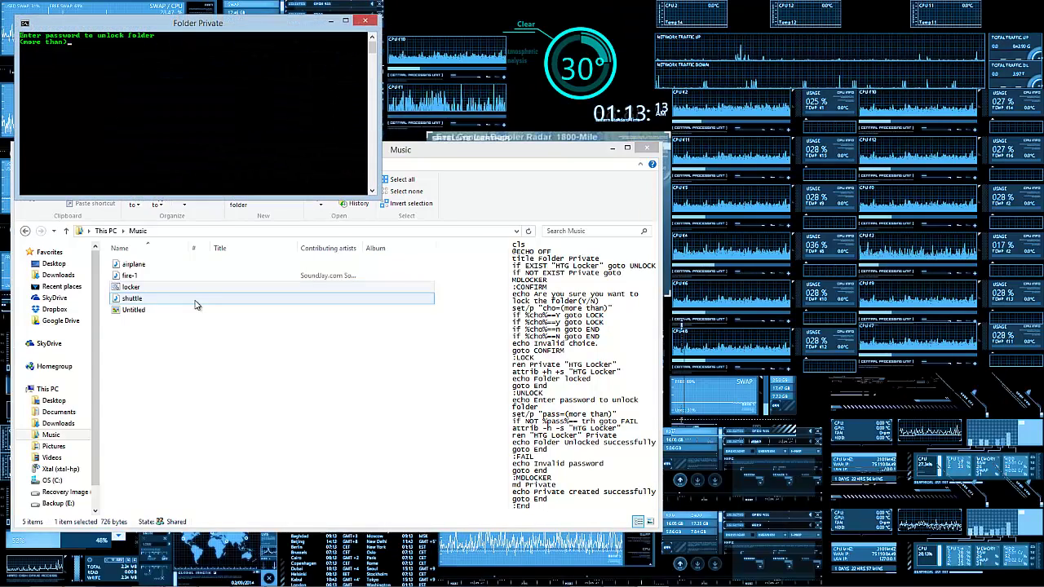
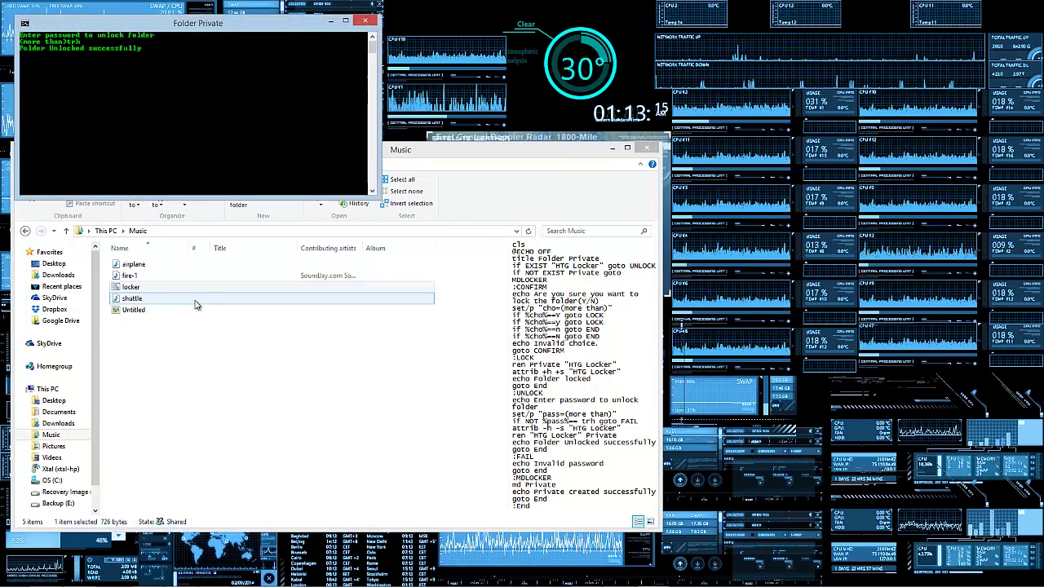
key(Return)
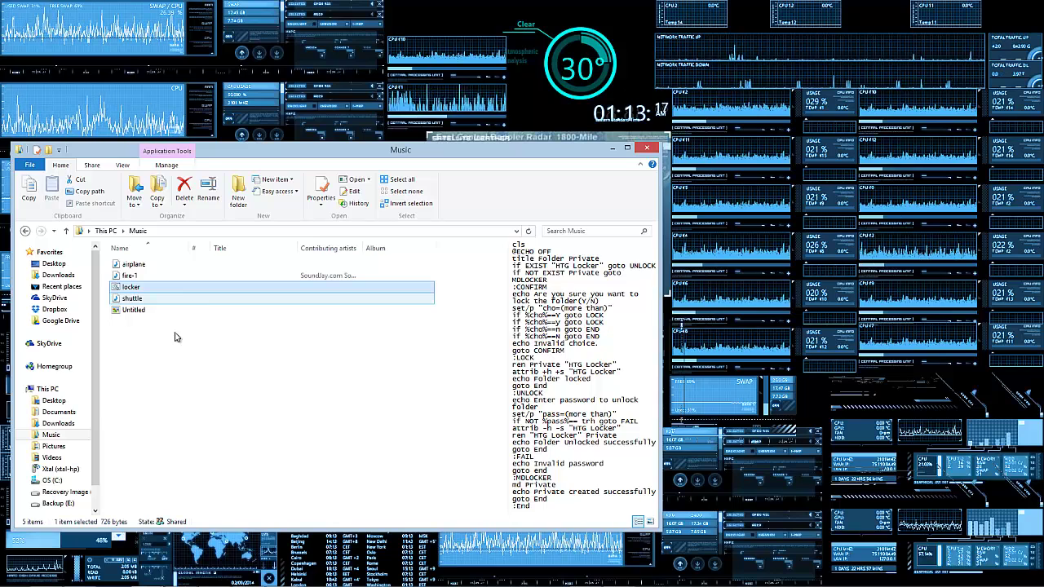
click(146, 269)
double_click(145, 269)
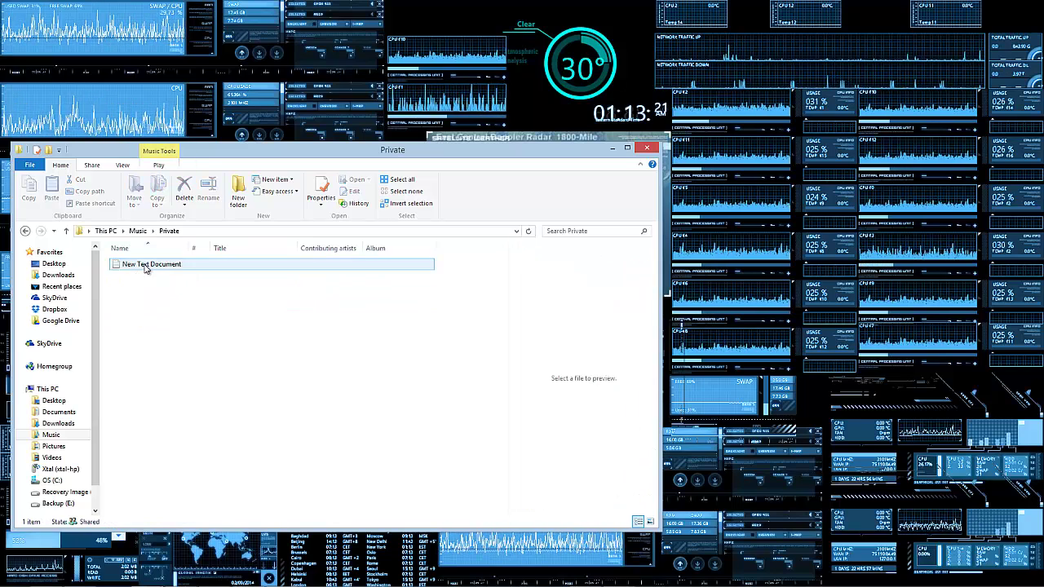
Step: Go back up to Music via the address bar breadcrumb
click(137, 230)
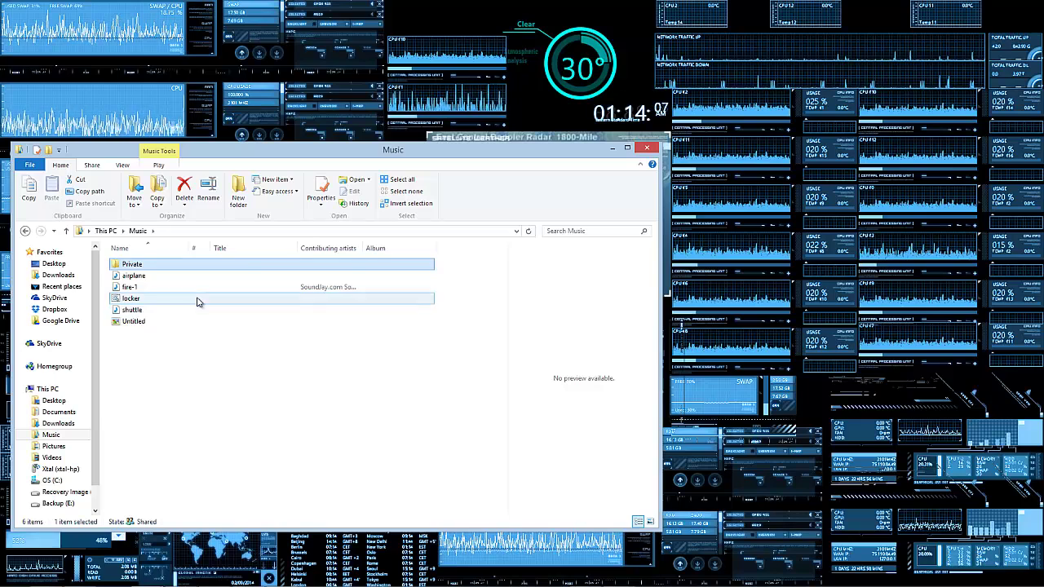
Step: Start locker.bat, dismiss its lock prompt unanswered, and bring up the Fax folder window
double_click(198, 299)
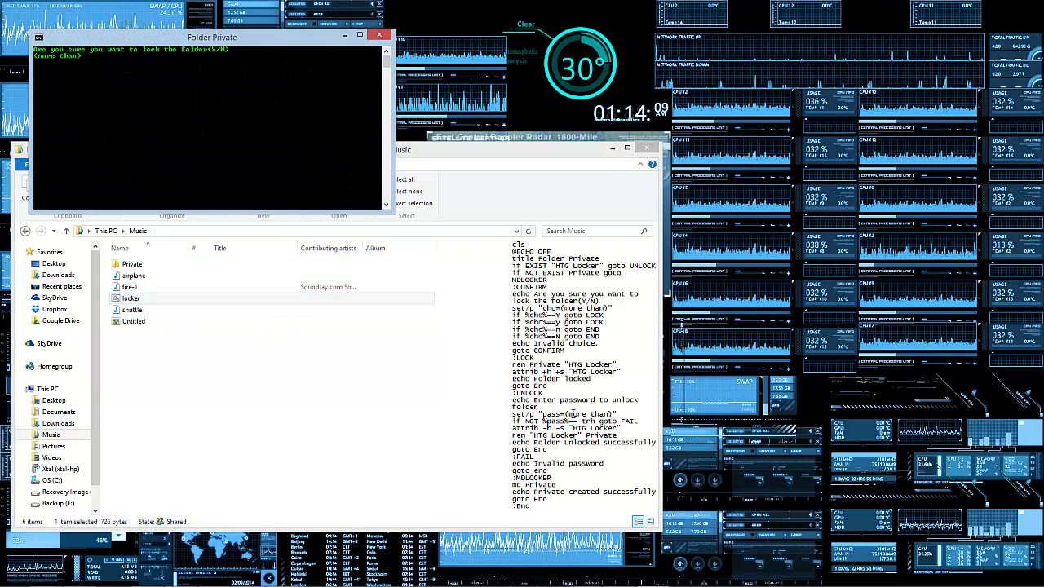
click(382, 35)
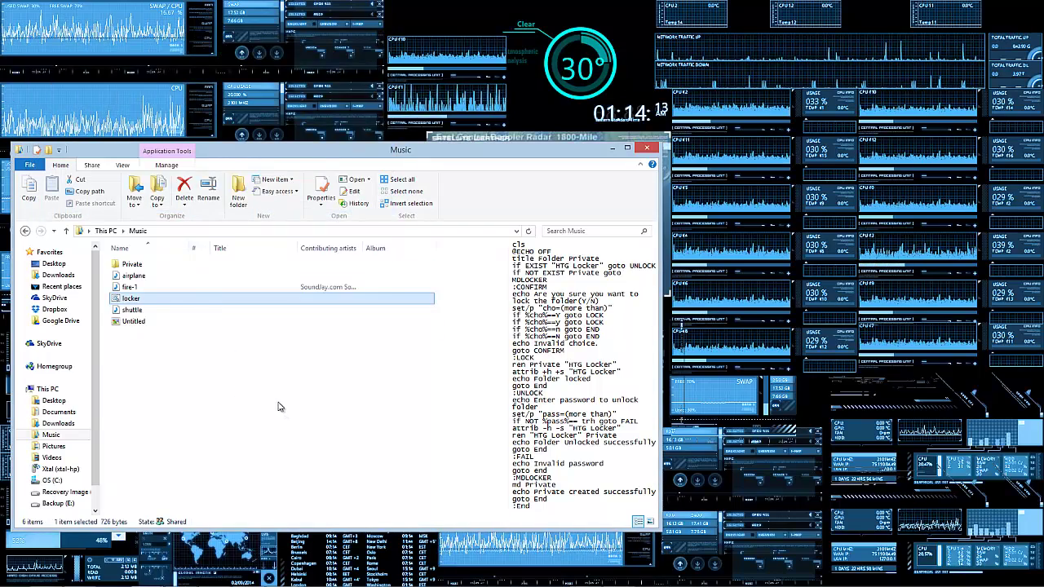
mouse_move(167, 576)
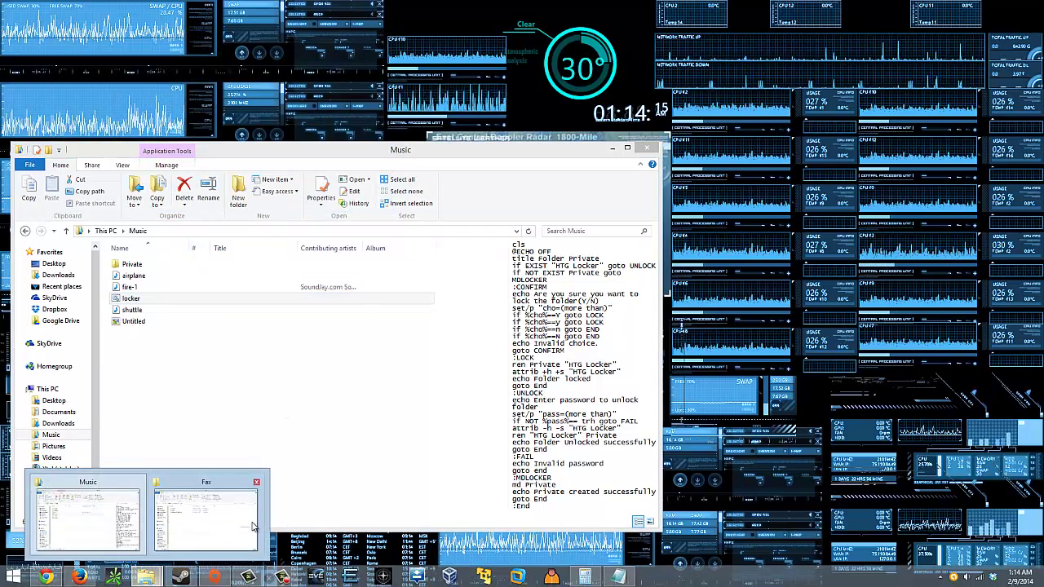
click(205, 506)
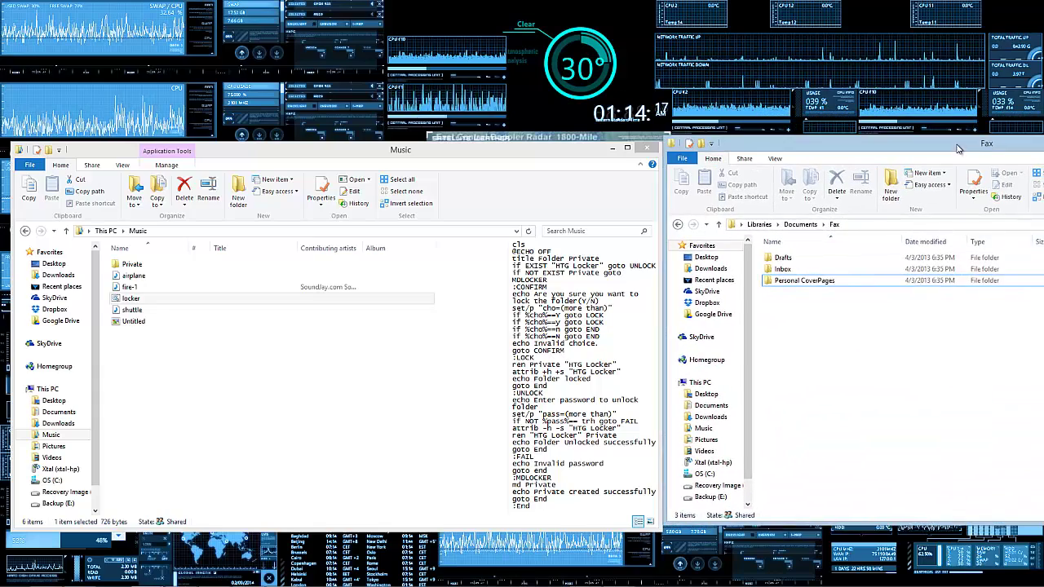
Step: Check Private's contents, then run locker.bat and answer Y to lock and hide Private
click(199, 269)
double_click(198, 269)
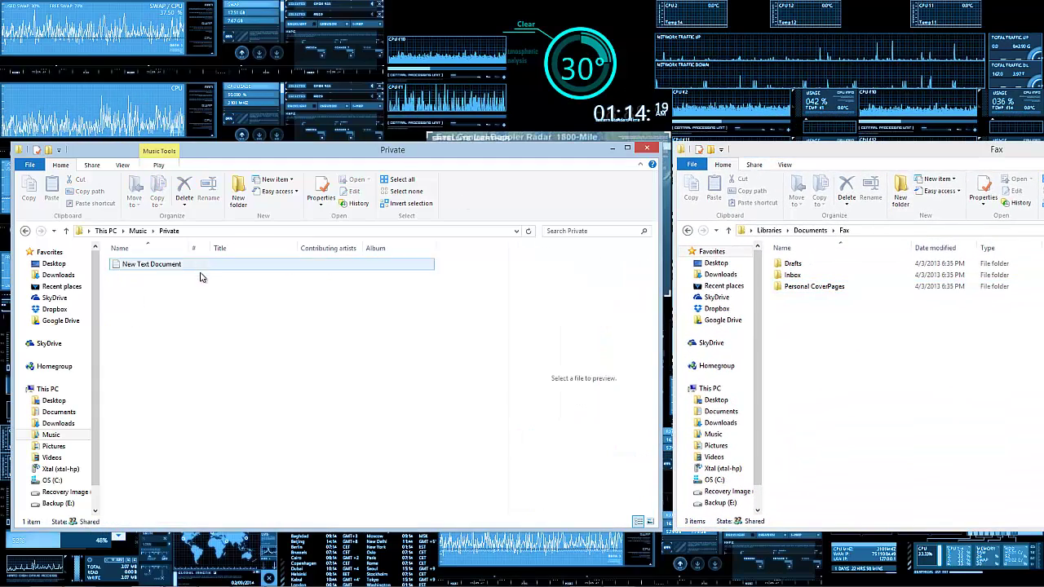
click(143, 232)
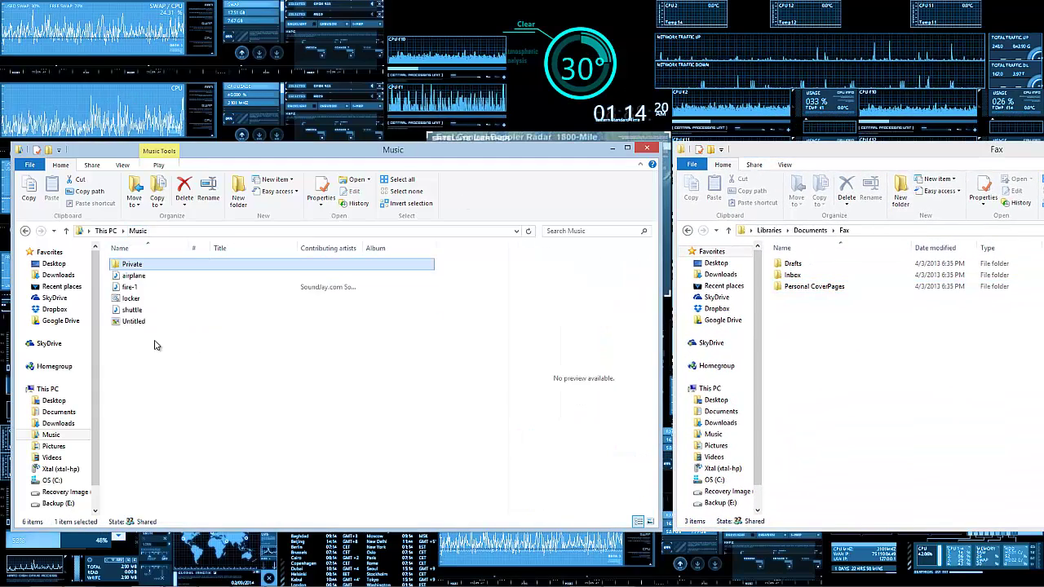
click(139, 298)
double_click(144, 301)
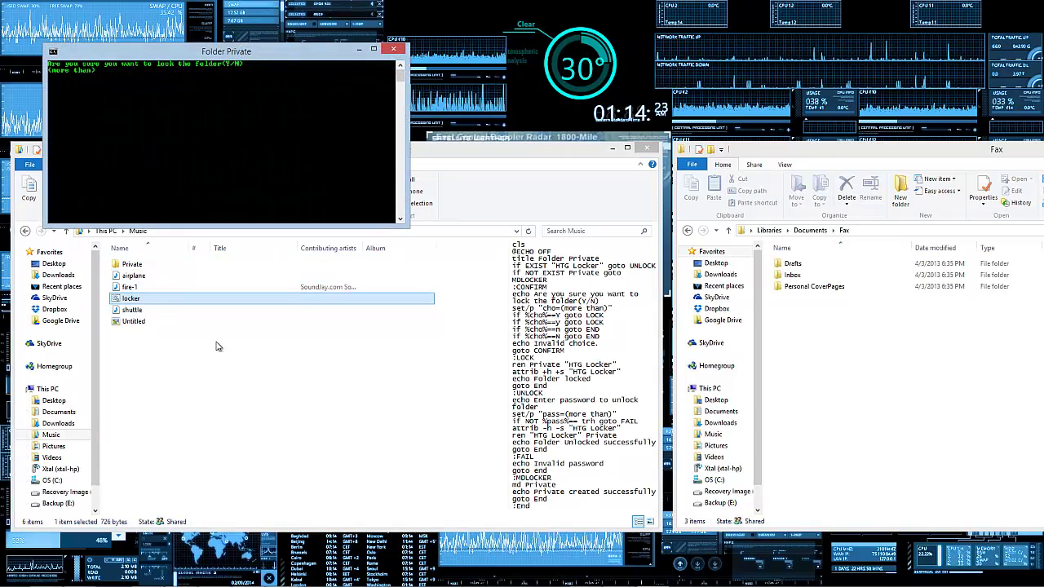
text(Y)
key(Return)
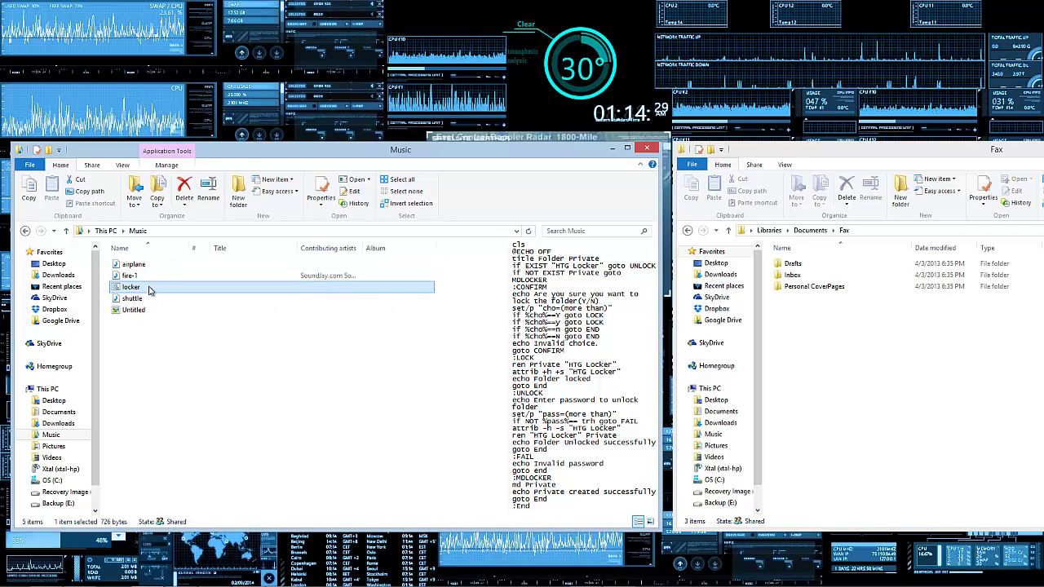
Step: Move locker into the Fax folder and run it there to create a Private folder
drag(672, 331, 837, 343)
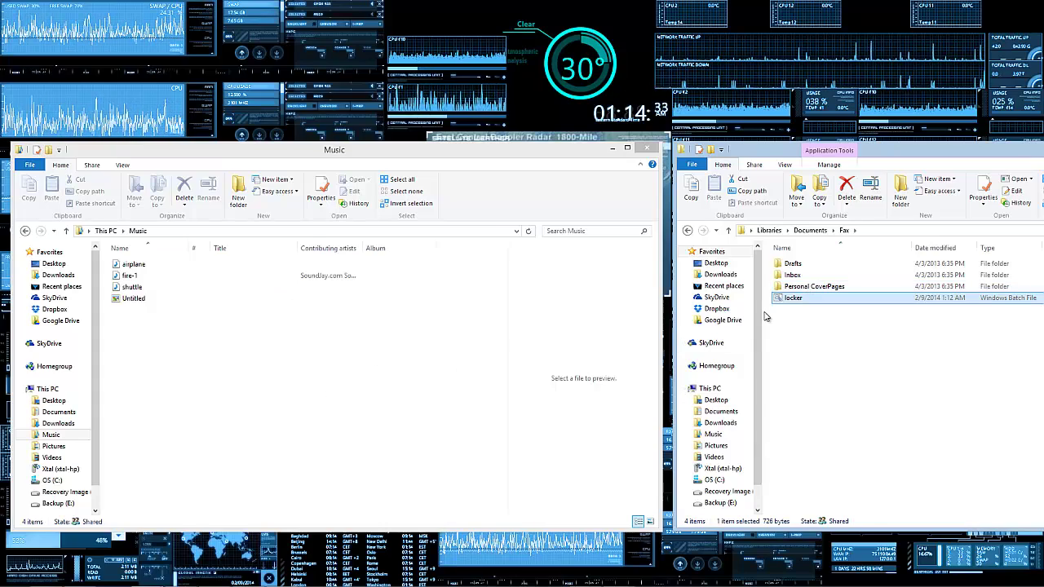
drag(843, 143, 539, 103)
double_click(580, 263)
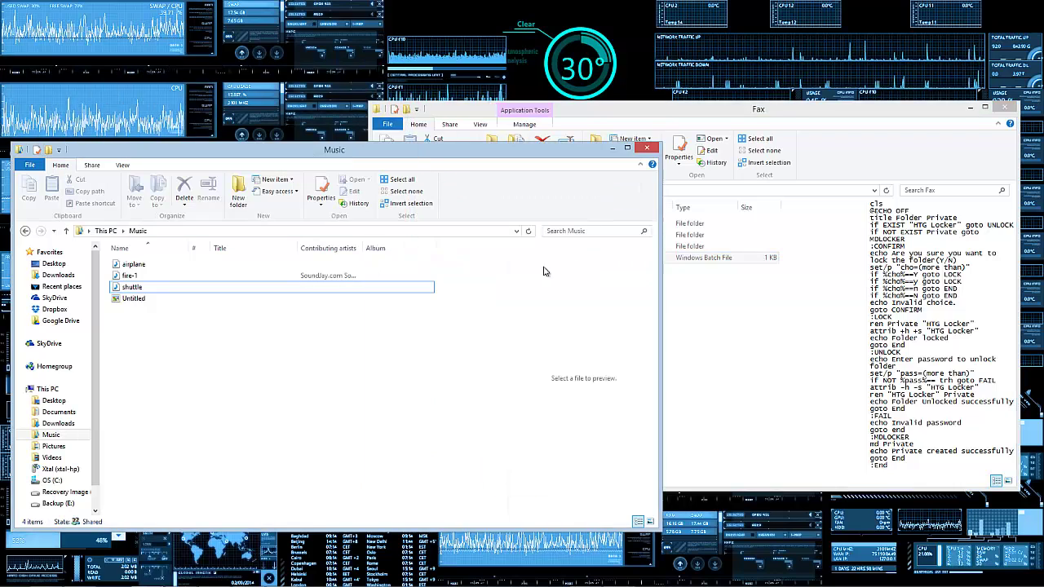
click(666, 195)
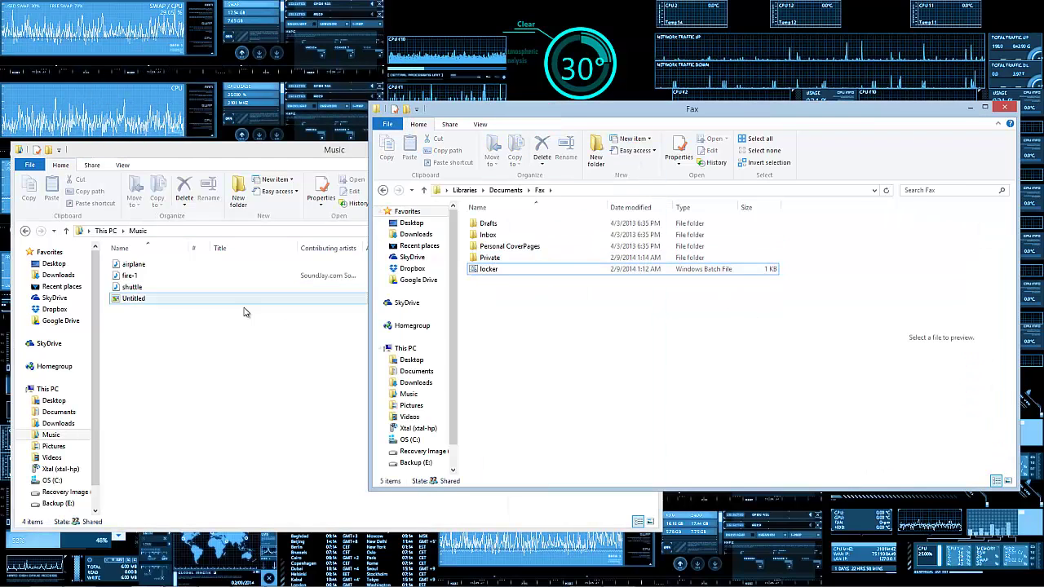
Step: Check the new empty Private folder, then drag locker back into the Music window
double_click(525, 260)
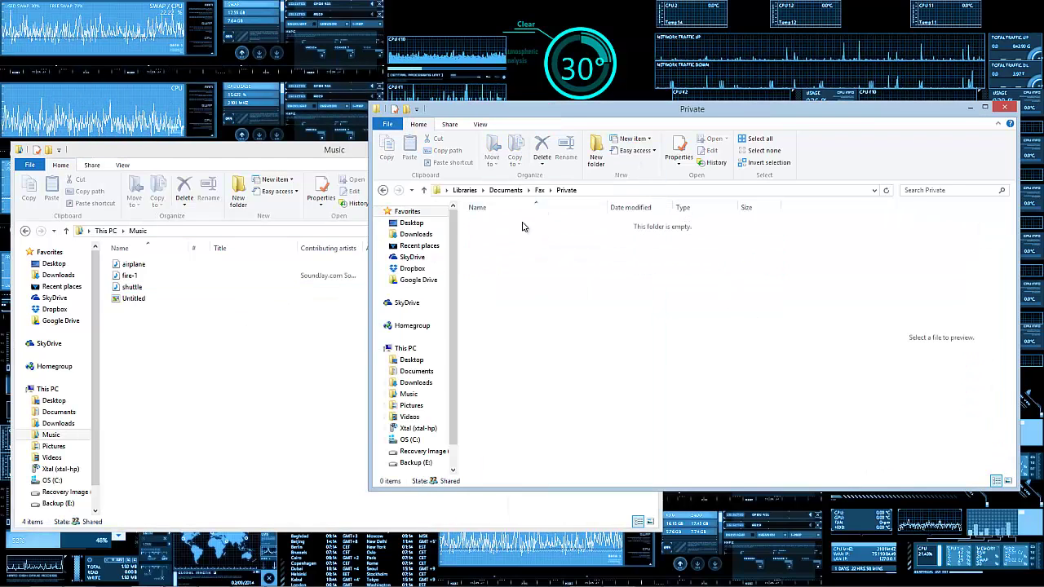
click(540, 191)
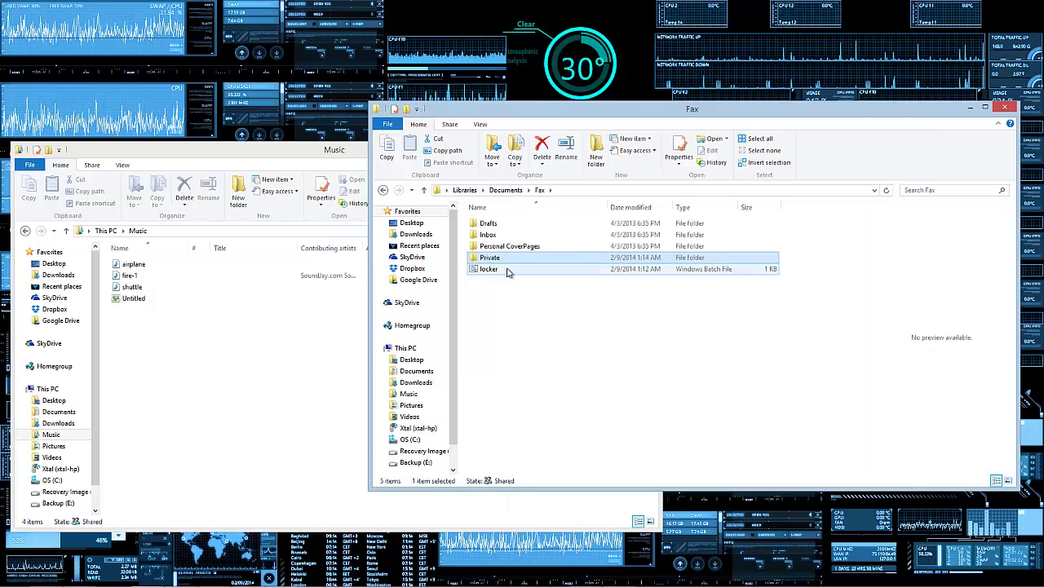
click(489, 270)
drag(483, 276, 201, 313)
Step: Run locker in Music, enter the unlock password, and open the restored Private folder
double_click(133, 310)
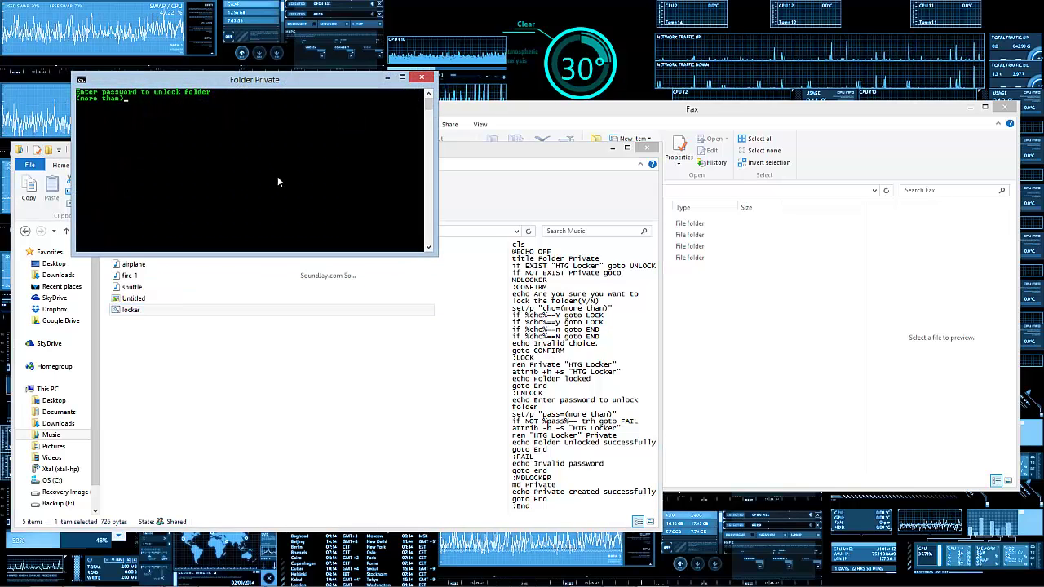
key(Return)
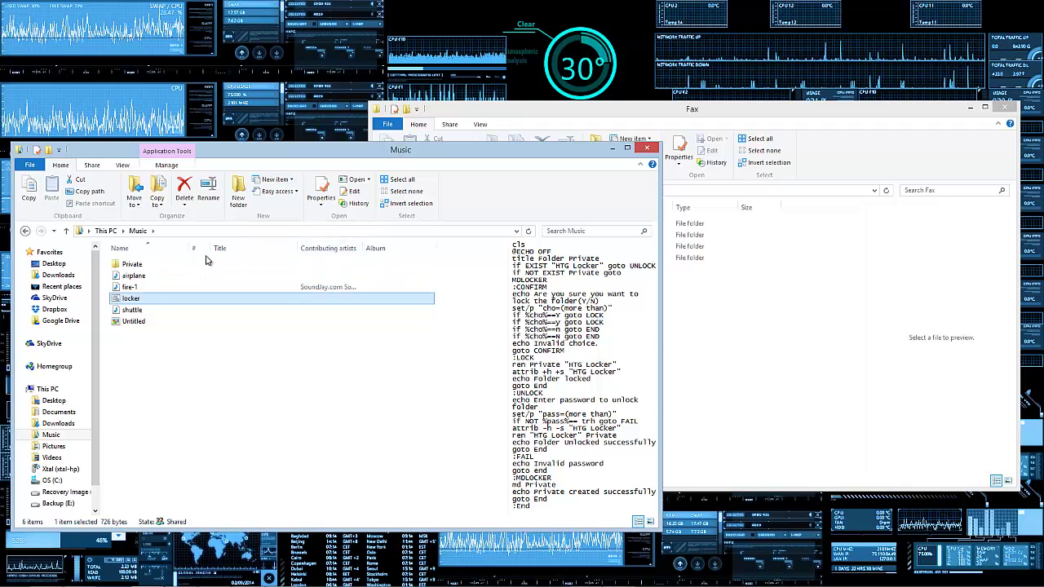
double_click(205, 263)
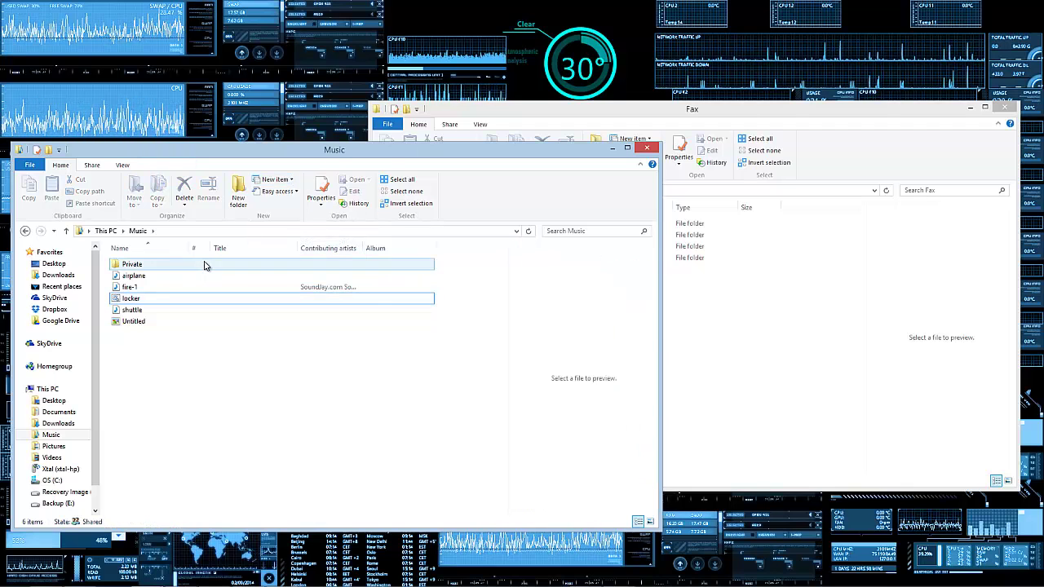
Step: Delete the empty Private folder from Fax via its right-click menu
click(775, 315)
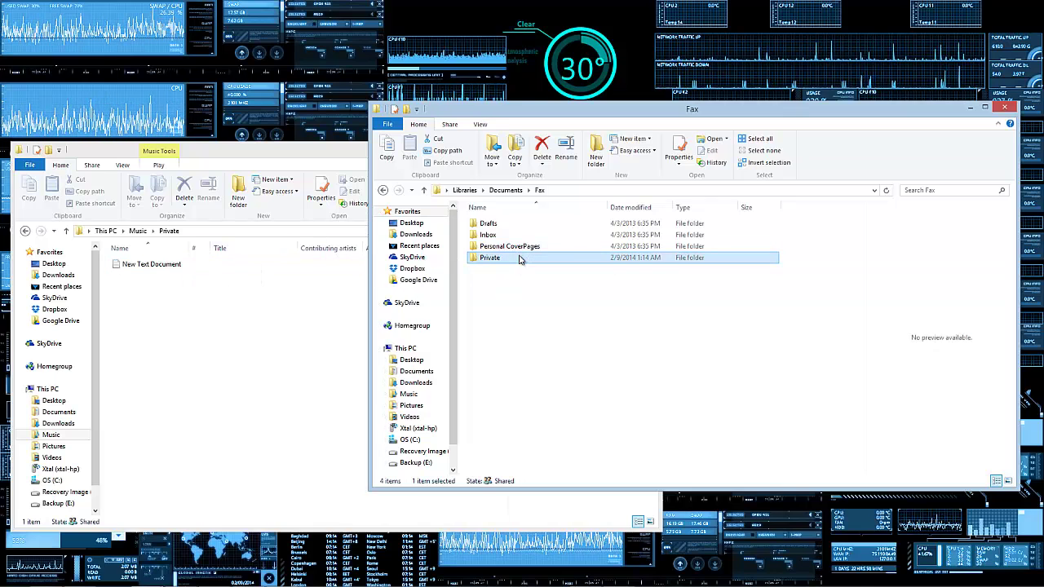
right_click(520, 258)
click(551, 503)
click(225, 367)
Step: Drag the Private folder and the locker script from Music into Fax
click(139, 232)
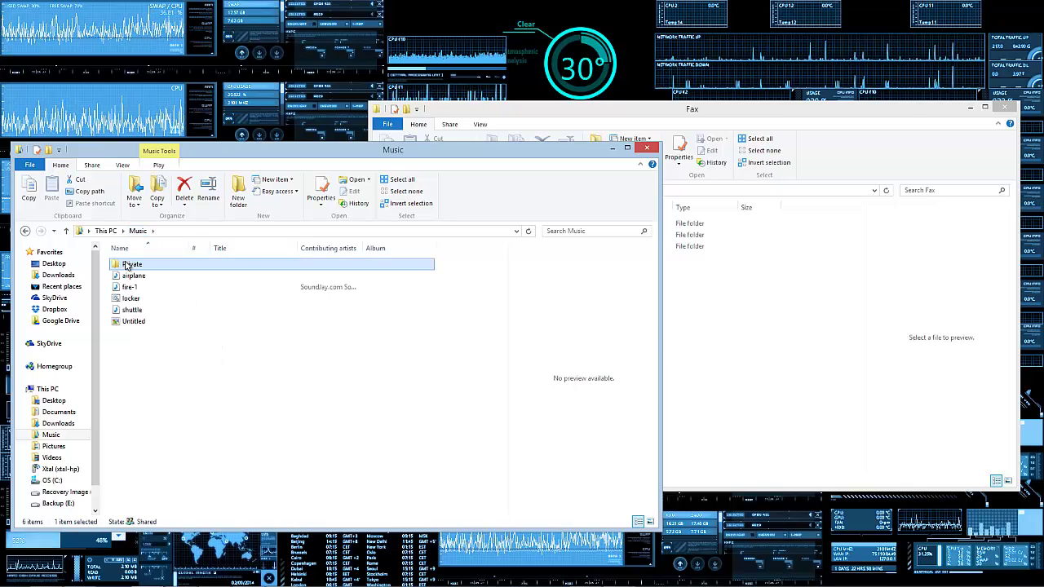
drag(129, 266, 721, 343)
click(299, 387)
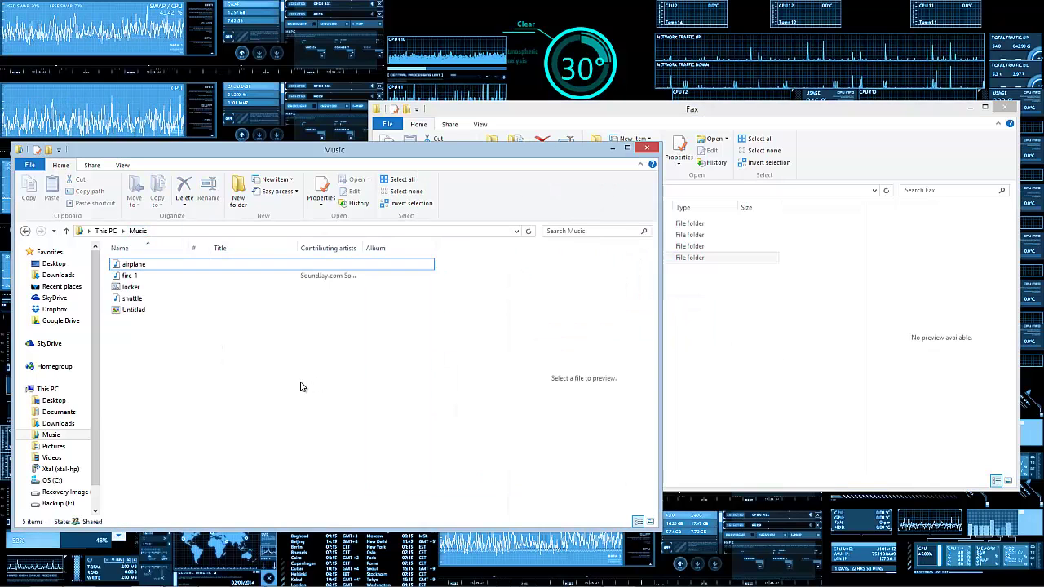
click(213, 287)
drag(223, 288, 645, 341)
Step: Lock Private with Y, unlock it with the password, and confirm New Text Document remains
double_click(514, 269)
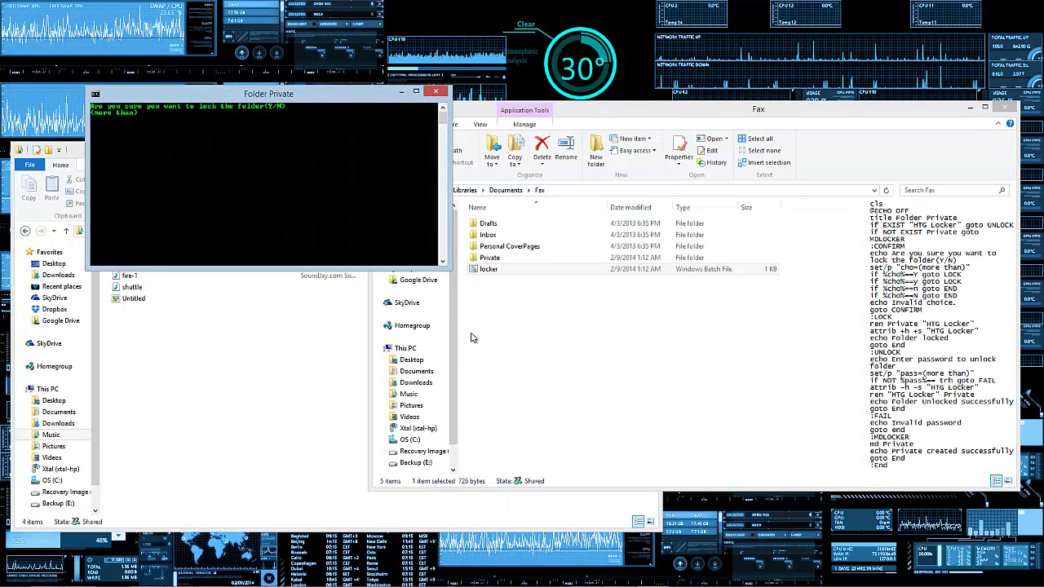
text(Y)
key(Return)
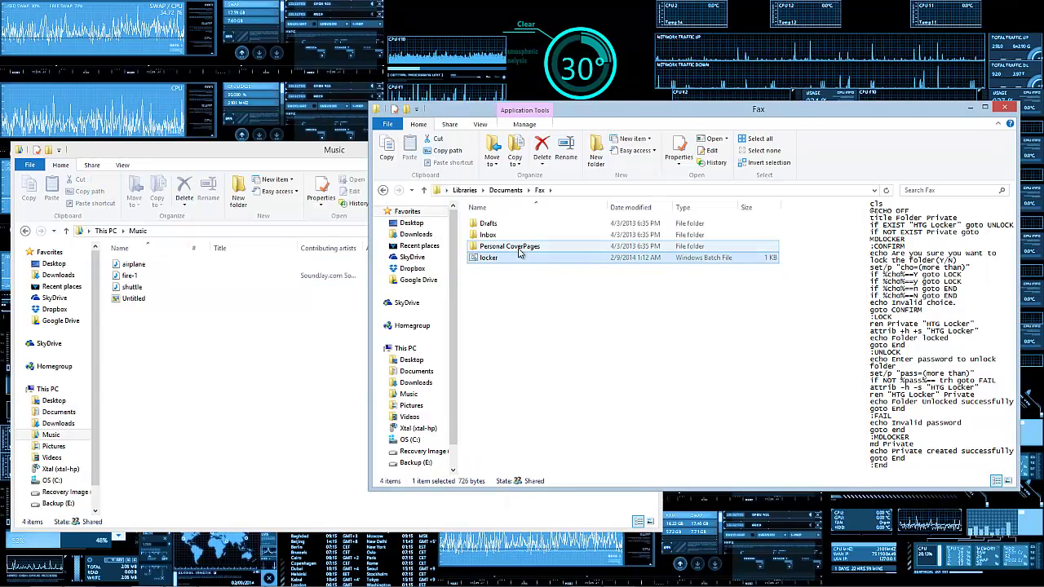
double_click(514, 258)
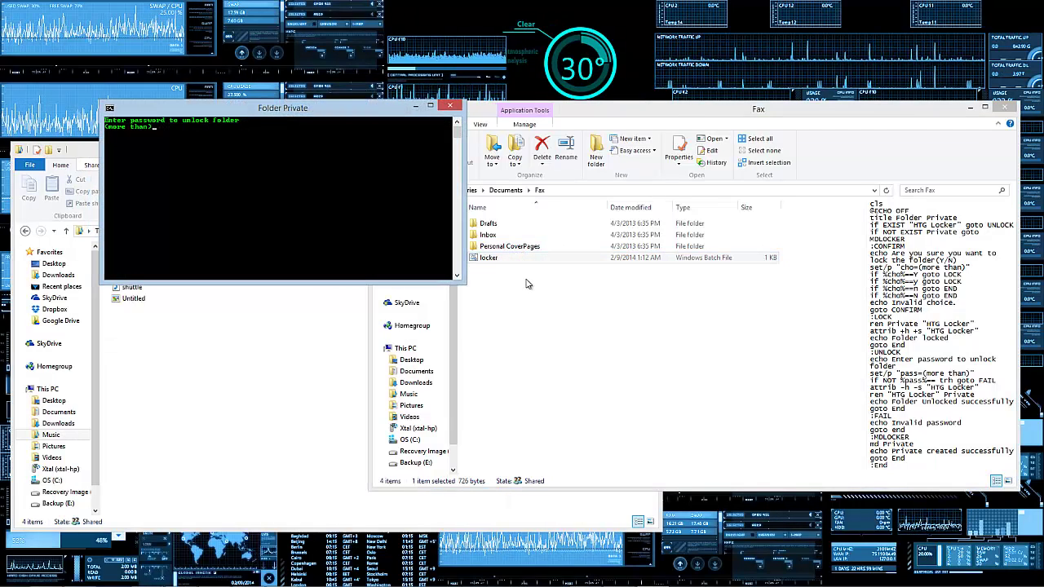
key(Return)
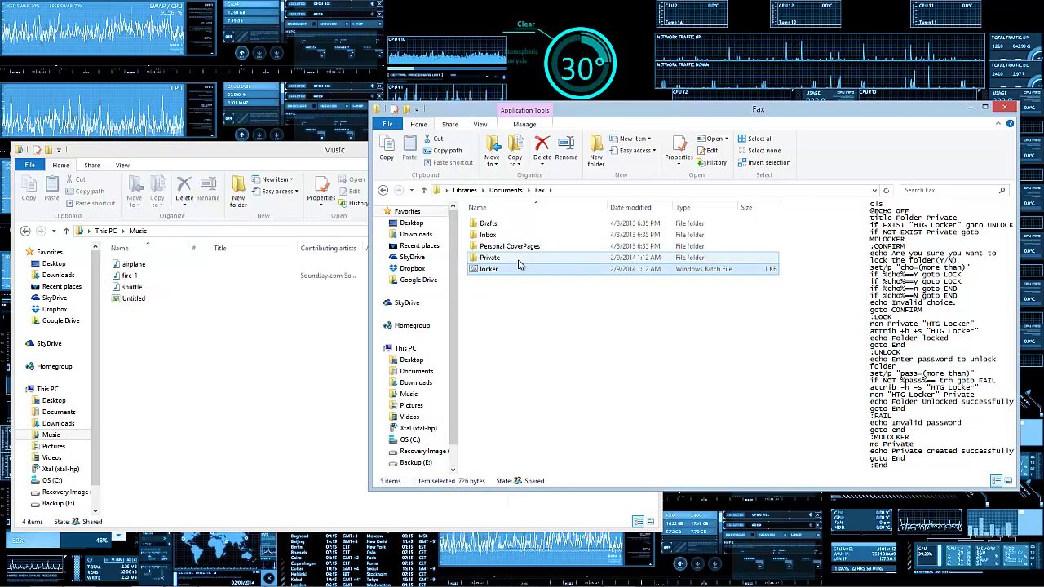
double_click(516, 258)
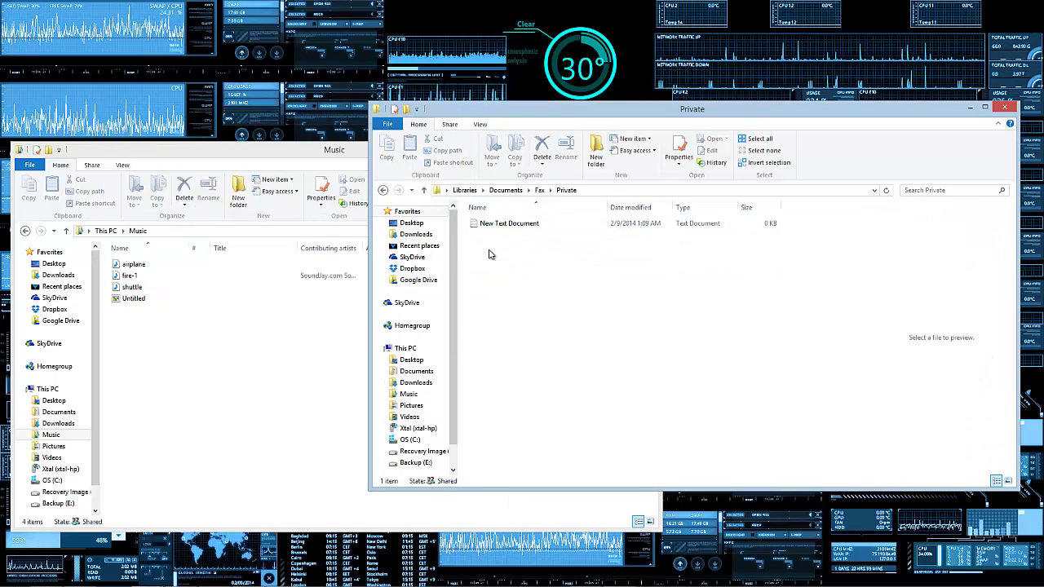
Step: Rename the Private folder in Fax to the unlock password
click(540, 190)
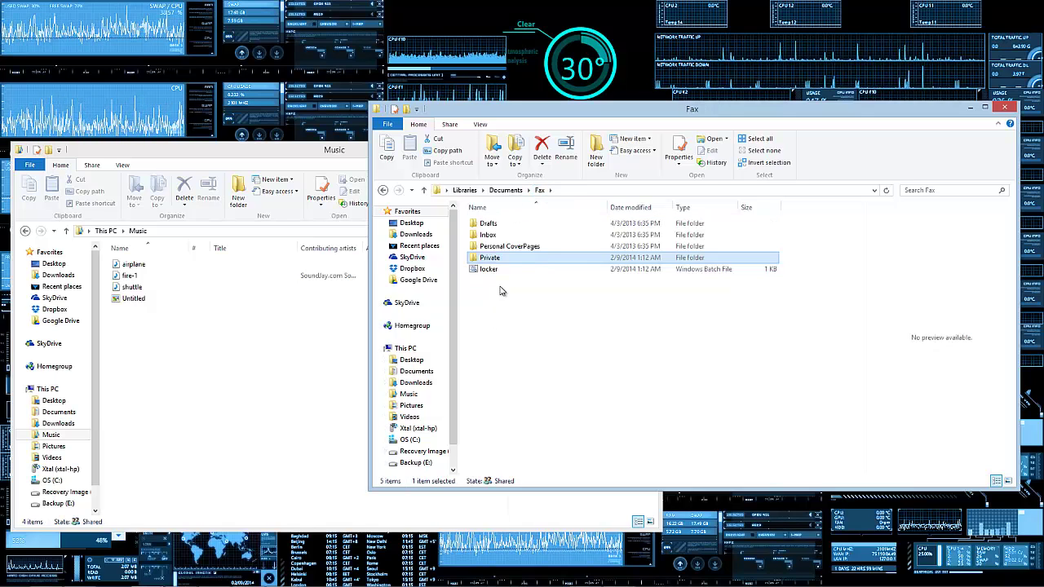
drag(501, 290, 489, 262)
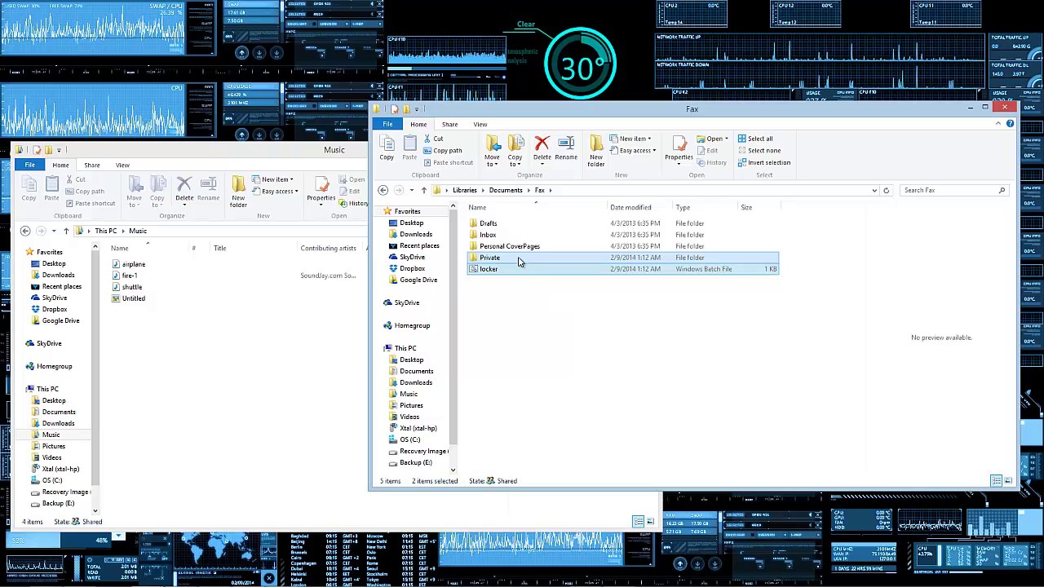
click(489, 258)
right_click(491, 259)
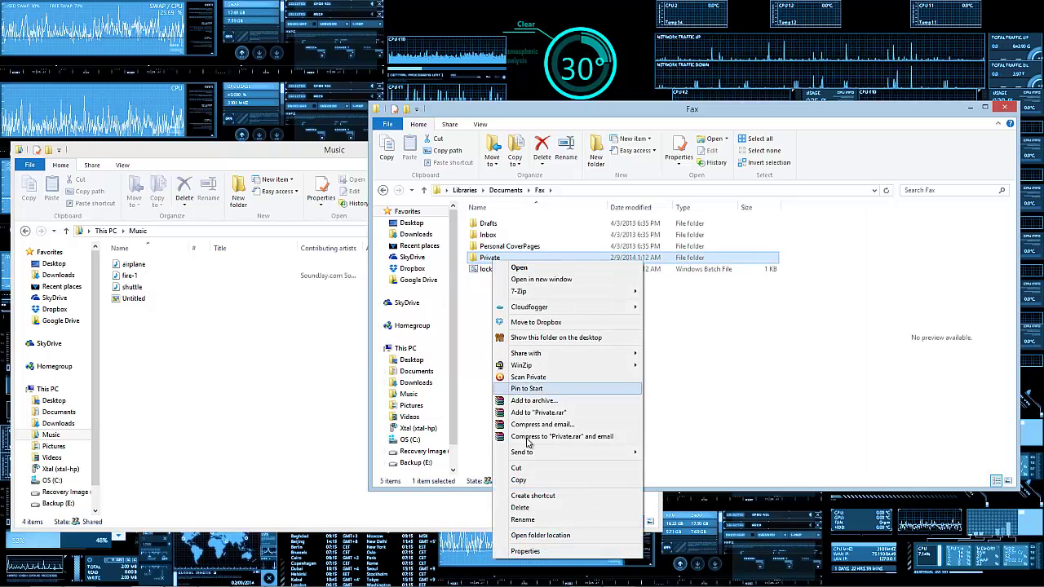
click(523, 520)
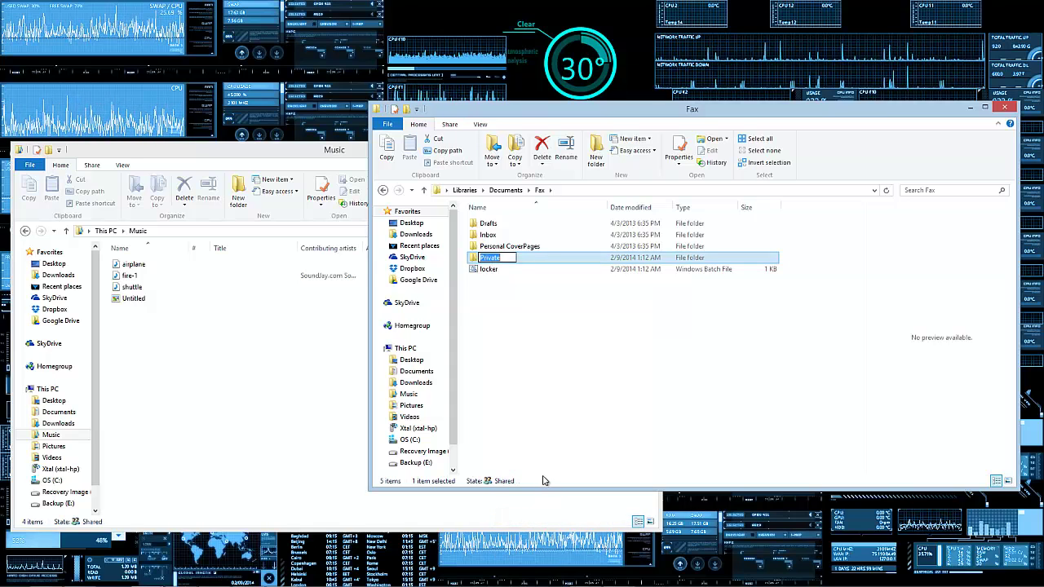
key(Return)
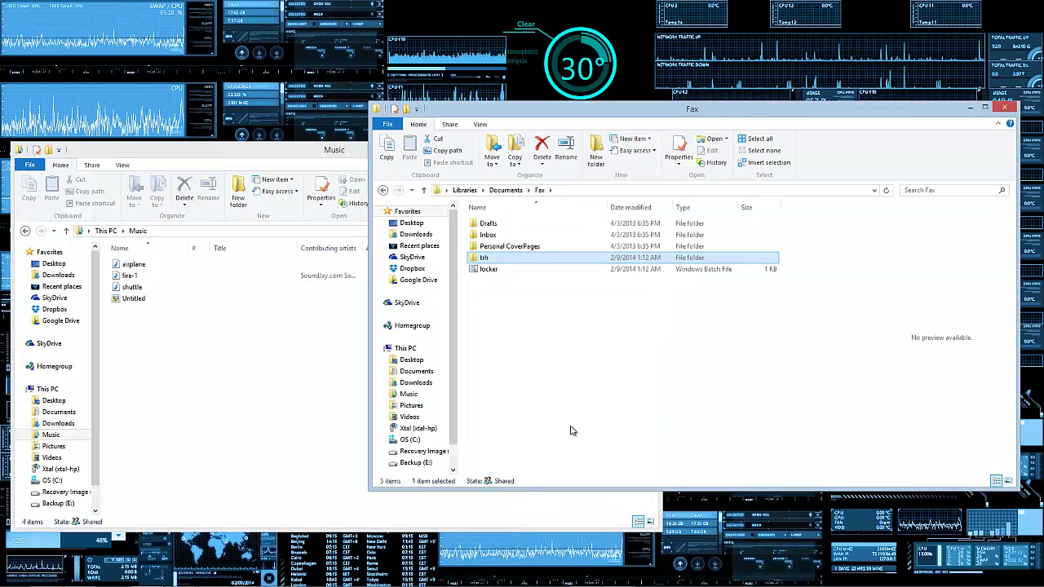
Step: Select locker in Fax and run it again to create a fresh Private folder
click(567, 432)
click(526, 273)
key(alt+Tab)
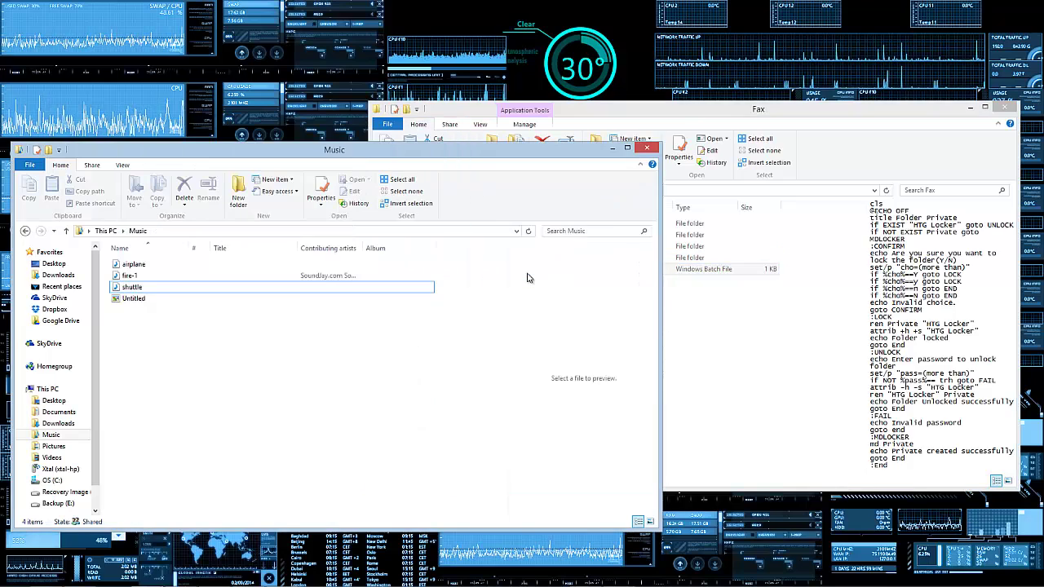
click(732, 375)
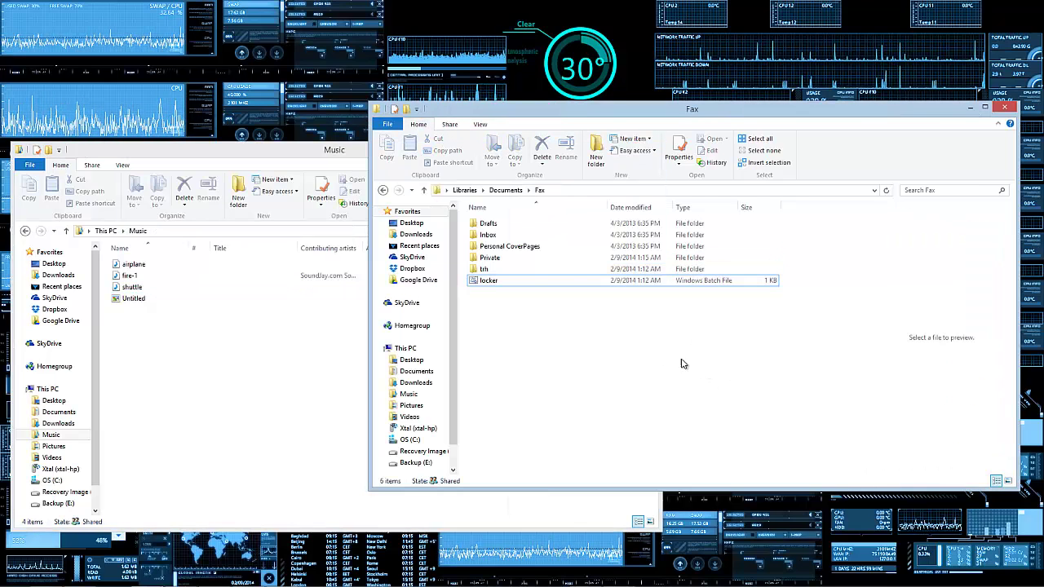
click(540, 261)
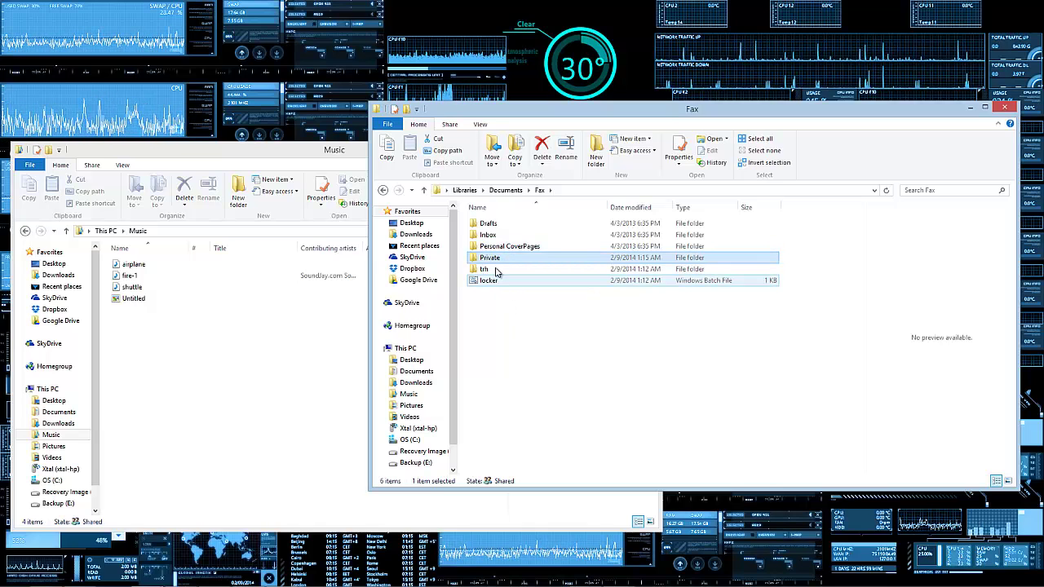
drag(498, 305, 488, 256)
click(534, 283)
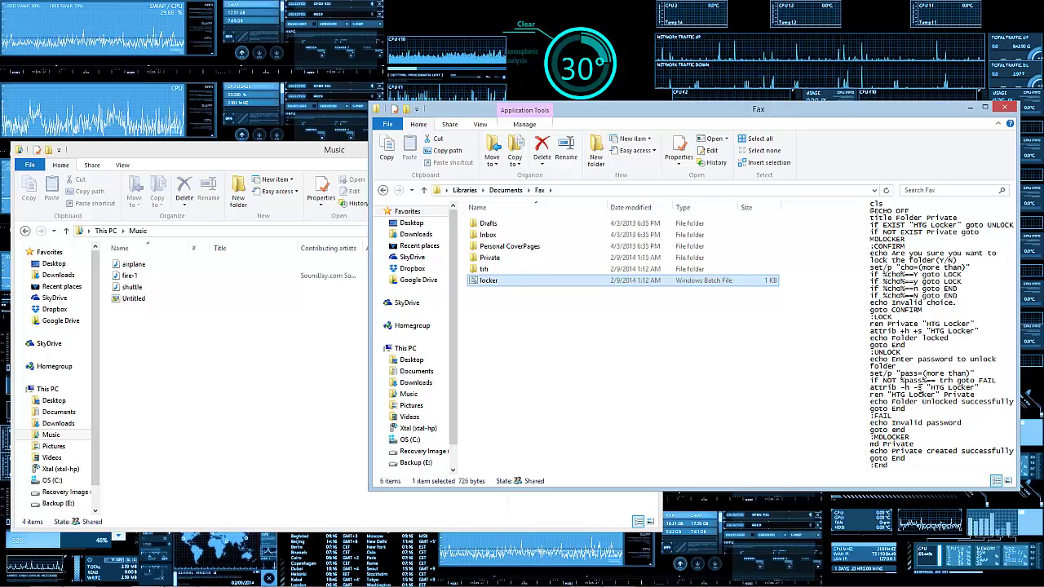
click(875, 210)
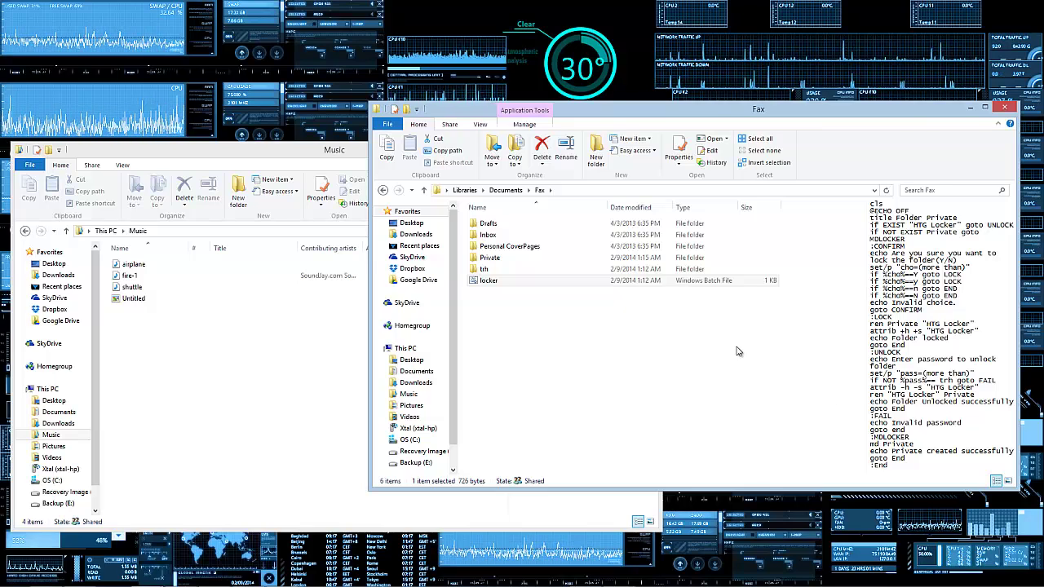
Step: Delete Private, the renamed folder and locker from Fax, then close the Fax and Music windows
drag(583, 320, 508, 259)
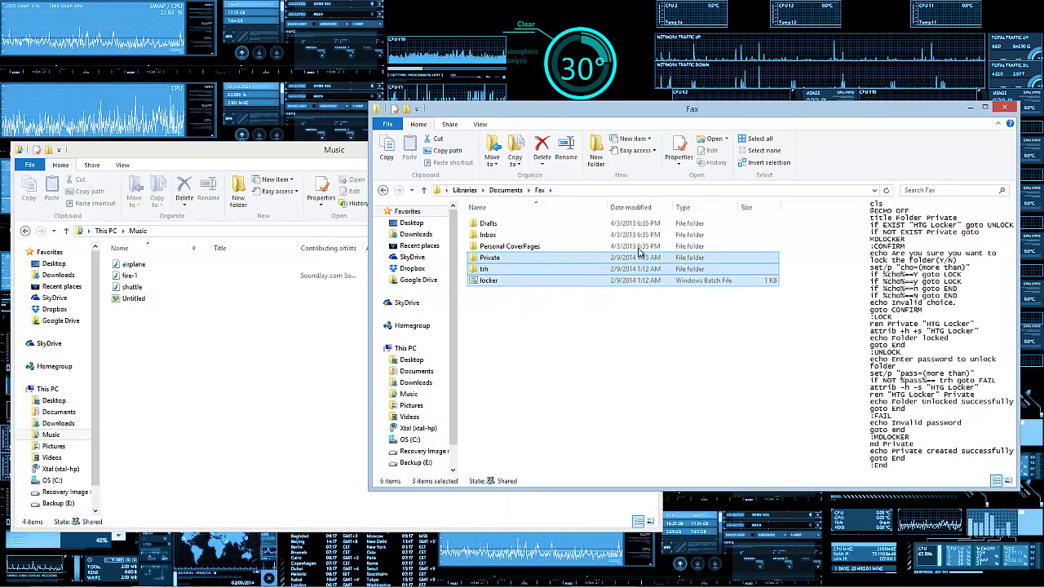
right_click(538, 275)
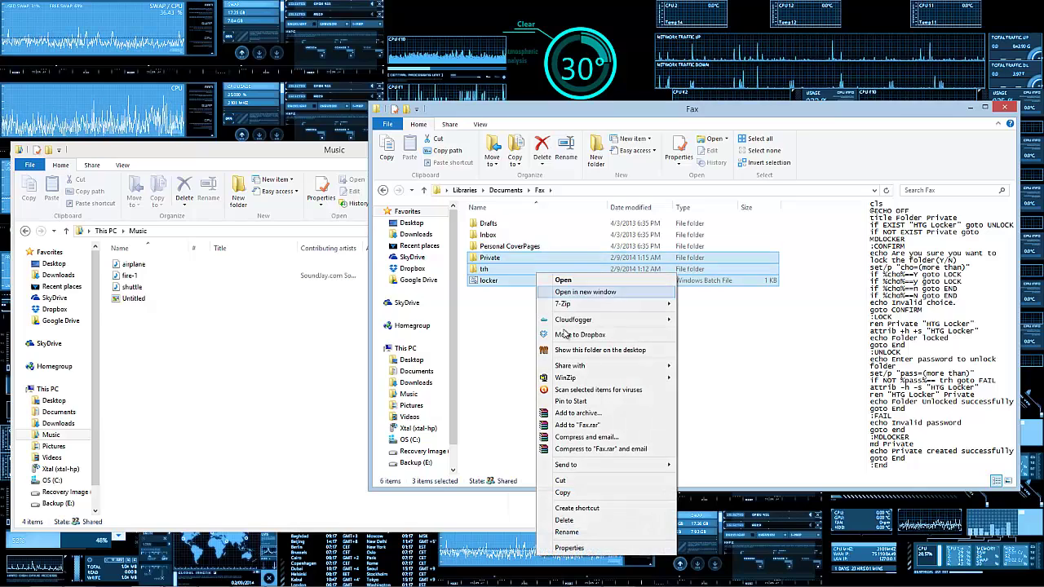
click(563, 520)
click(1004, 109)
click(646, 149)
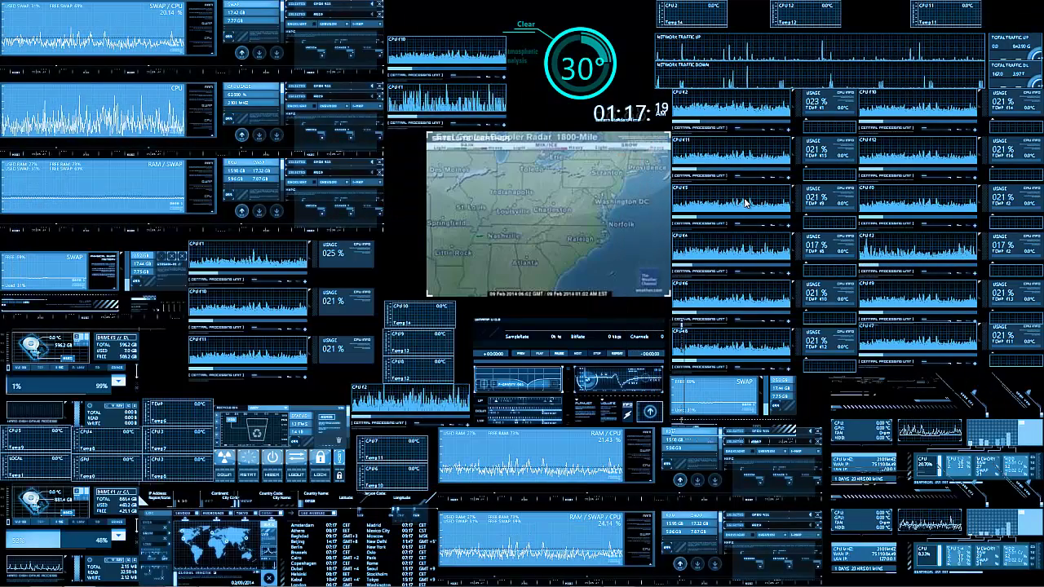